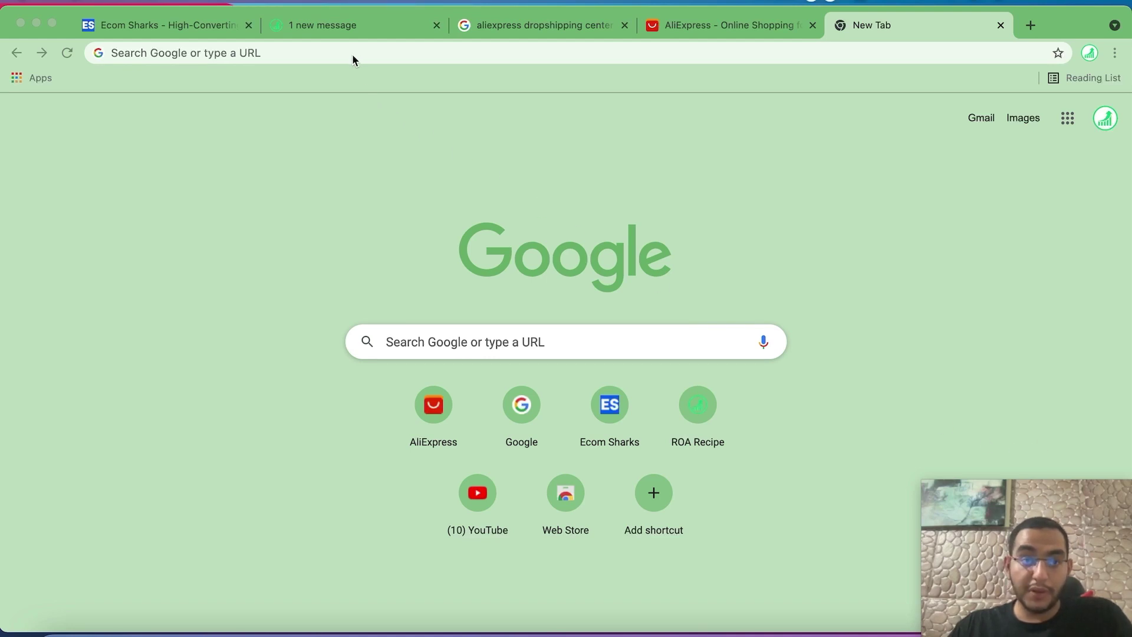
Look over the AliExpress storefront and its Account menu, then return to the 'aliexpress dropshipping center' Google results
left_click(753, 32)
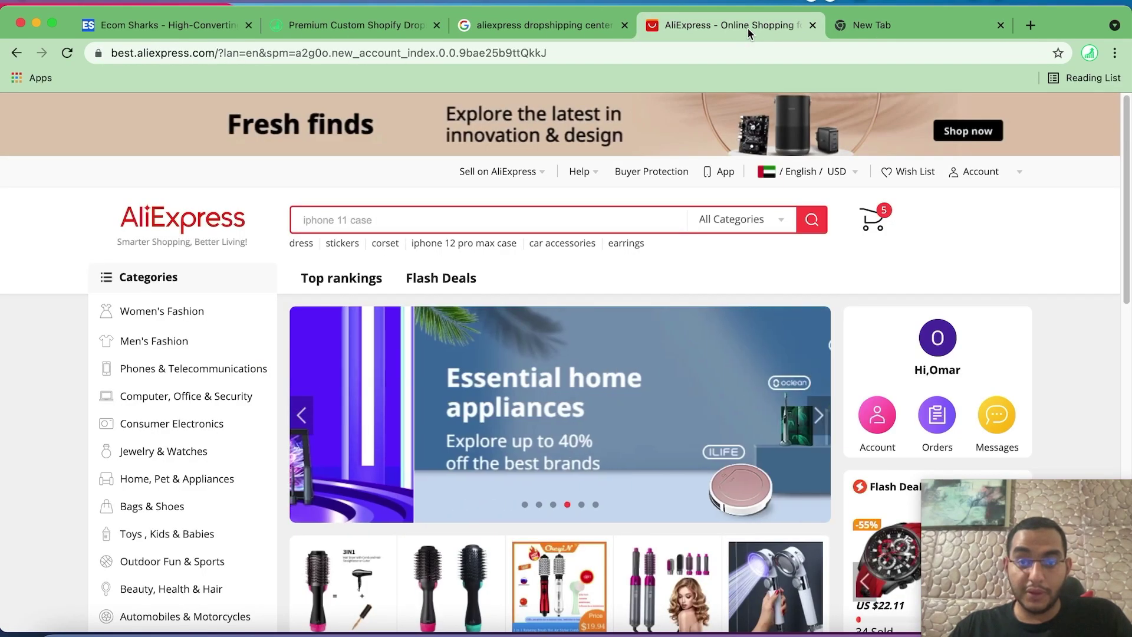
mouse_move(971, 175)
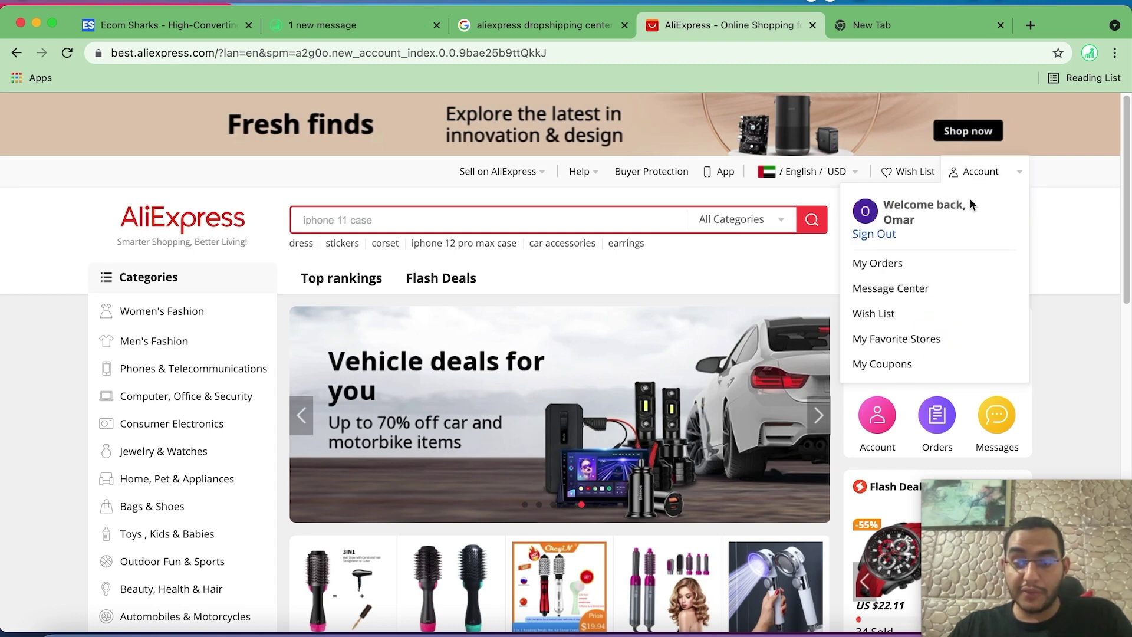
left_click(526, 34)
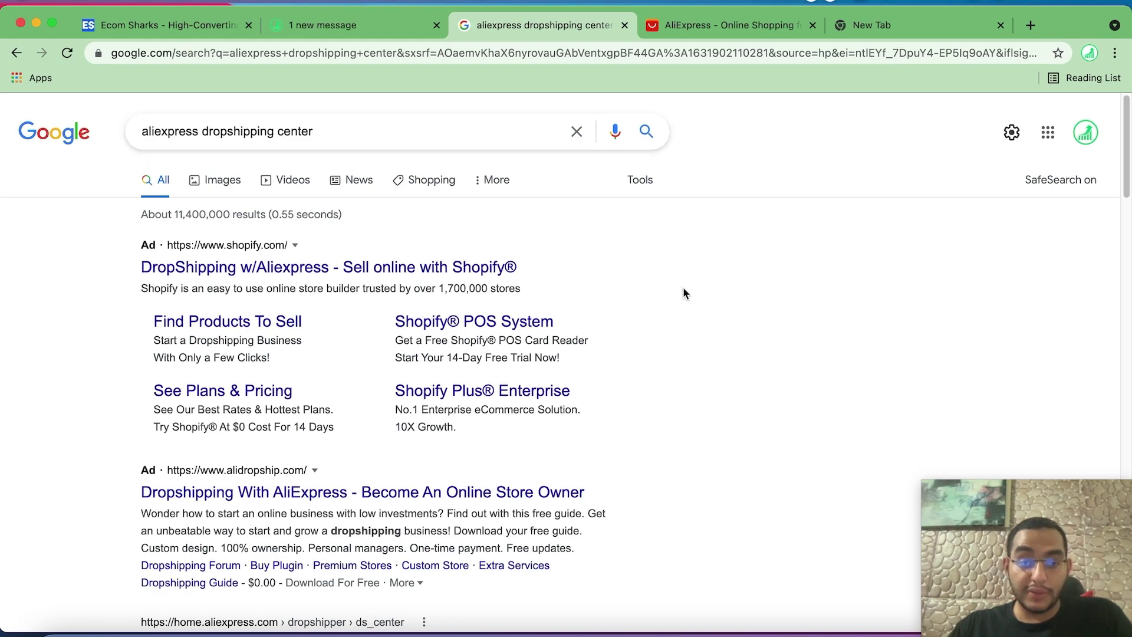
Open the Aliexpress Dropshipping Center result listed below the ads to reach its dashboard
scroll(684, 289, "down", 3)
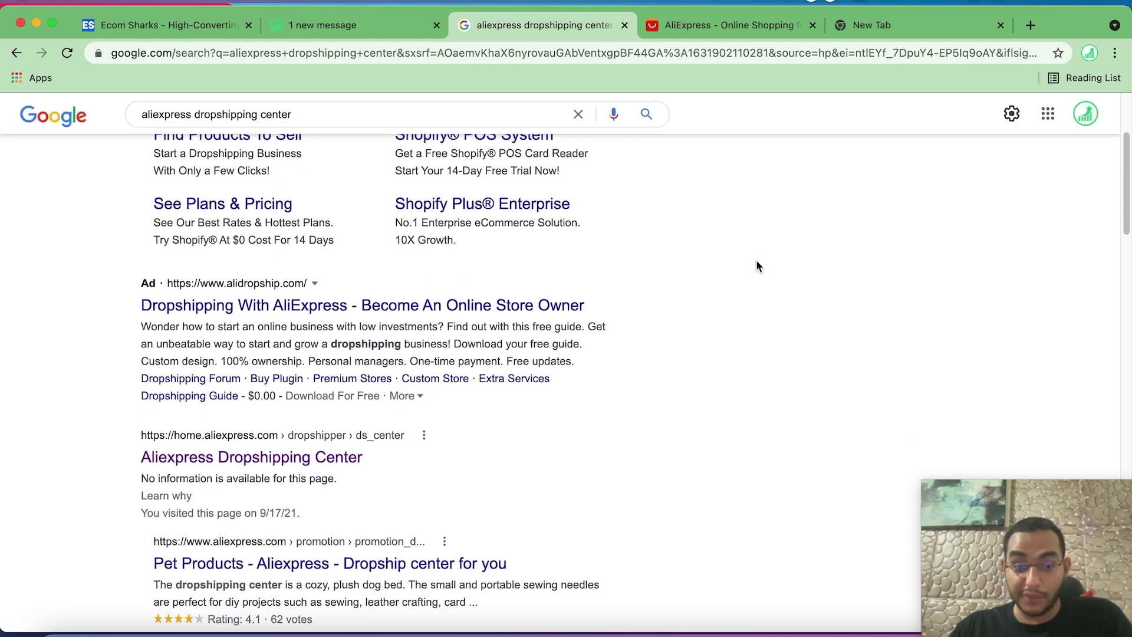
scroll(666, 307, "down", 1)
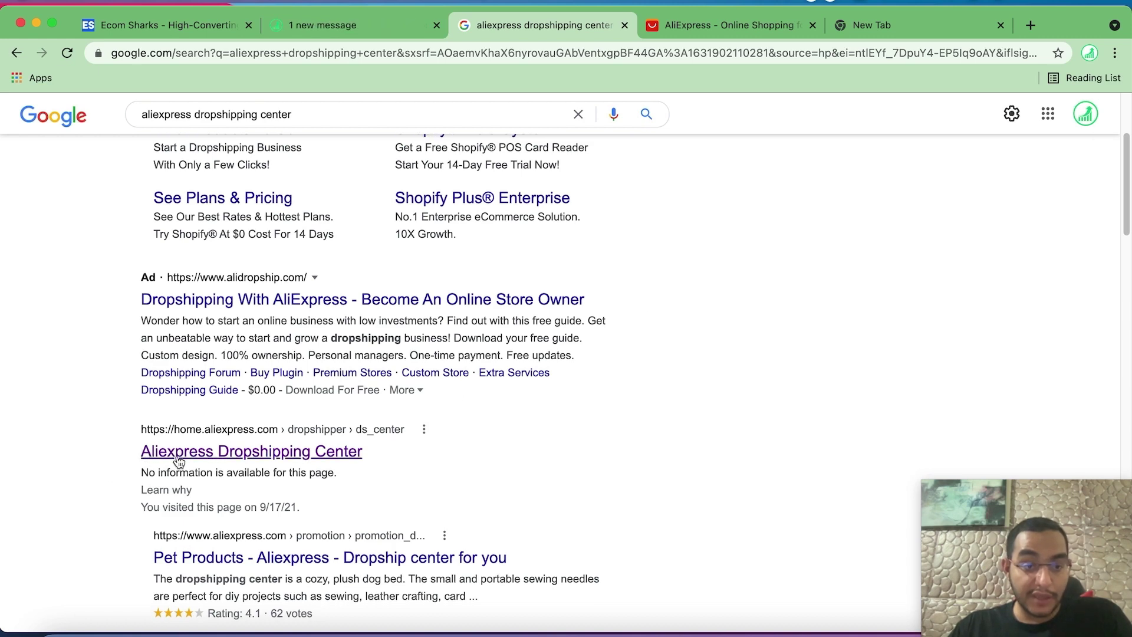
left_click(297, 462)
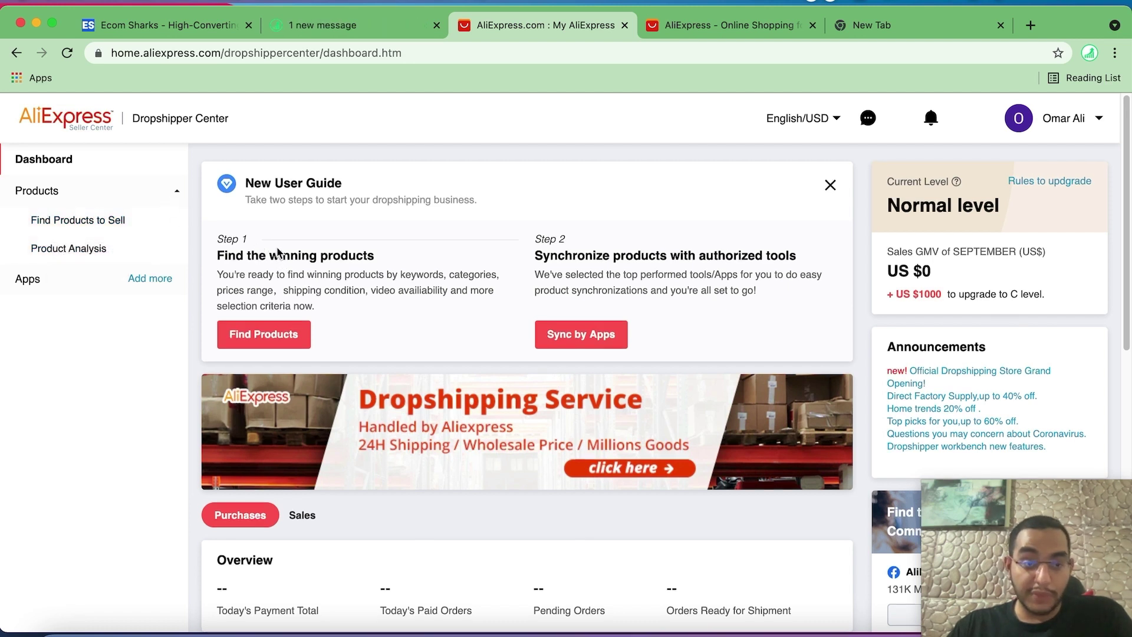
Scroll the dashboard to review the two-step New User Guide
scroll(279, 248, "down", 1)
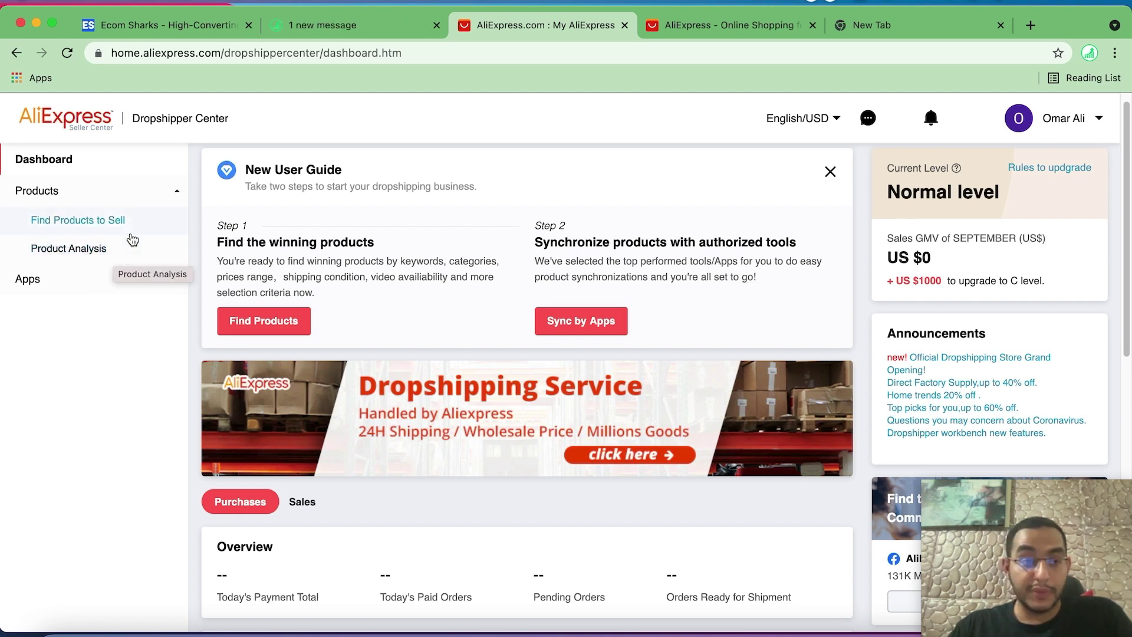
Open Find Products to Sell, preview the Search by image option, then return to Hot Selling
left_click(92, 227)
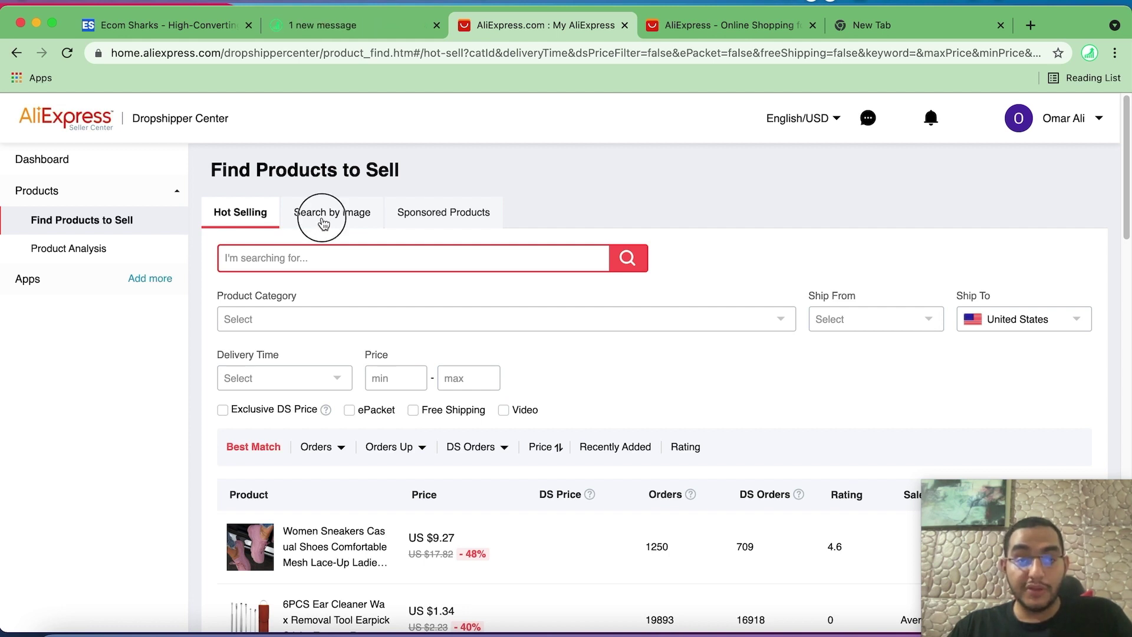
left_click(321, 218)
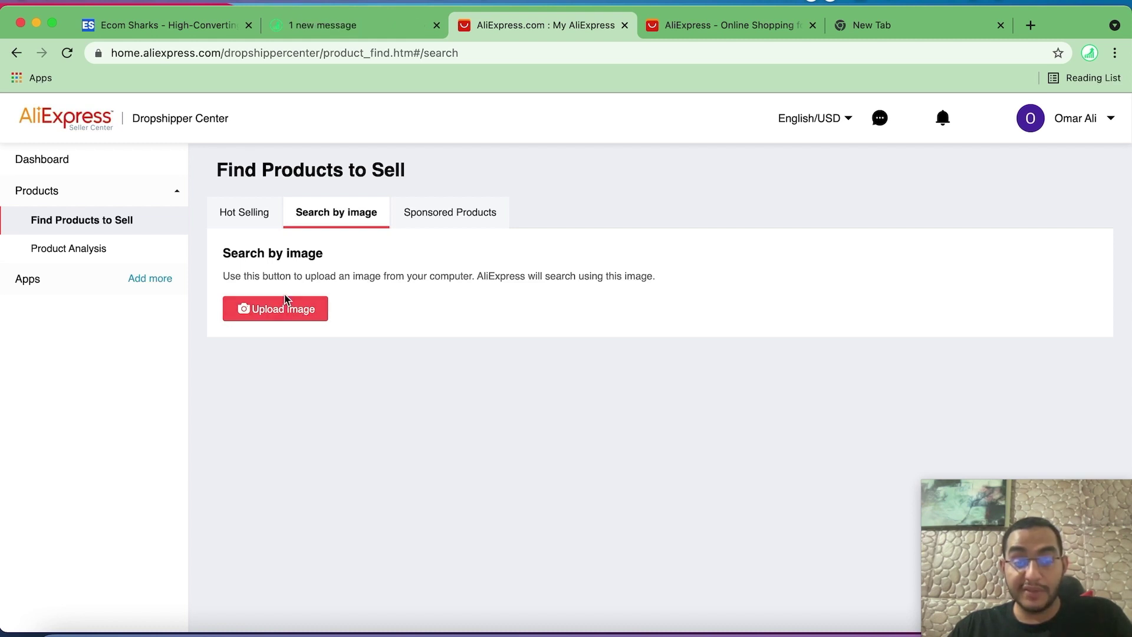
left_click(265, 222)
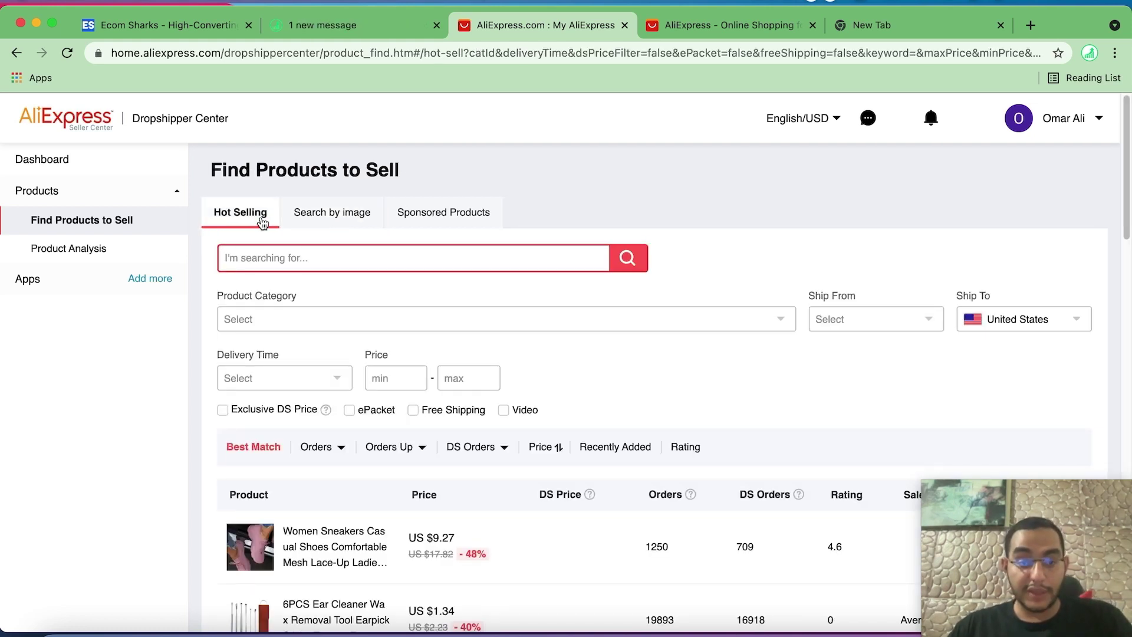
Filter the hot-selling products to the Beauty & Health category, shipping to United States
scroll(341, 309, "down", 1)
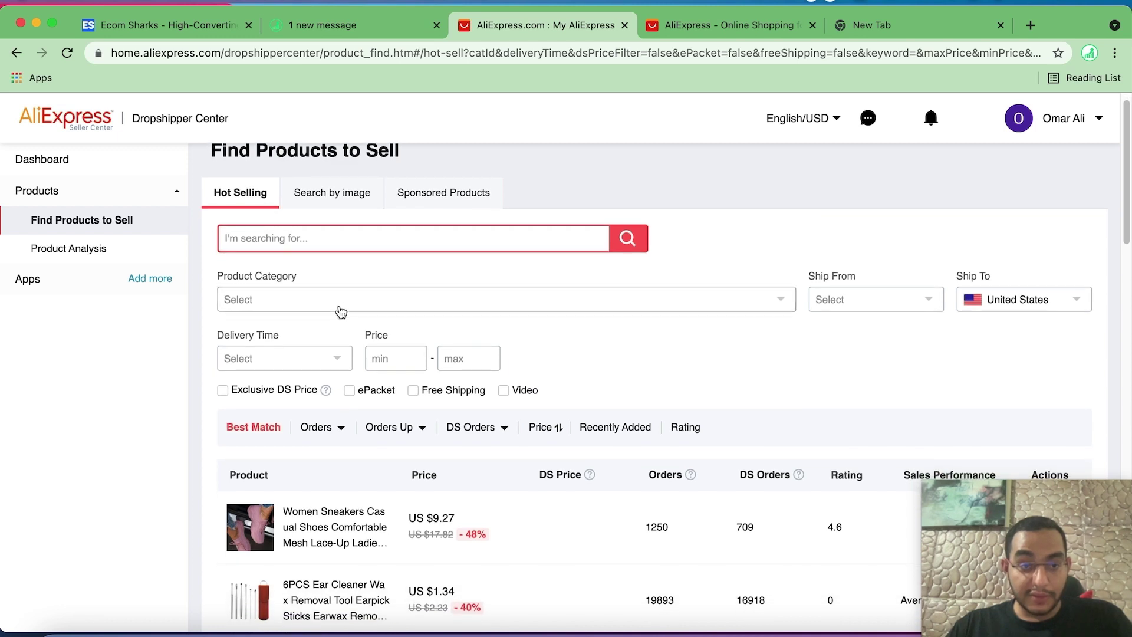
left_click(303, 303)
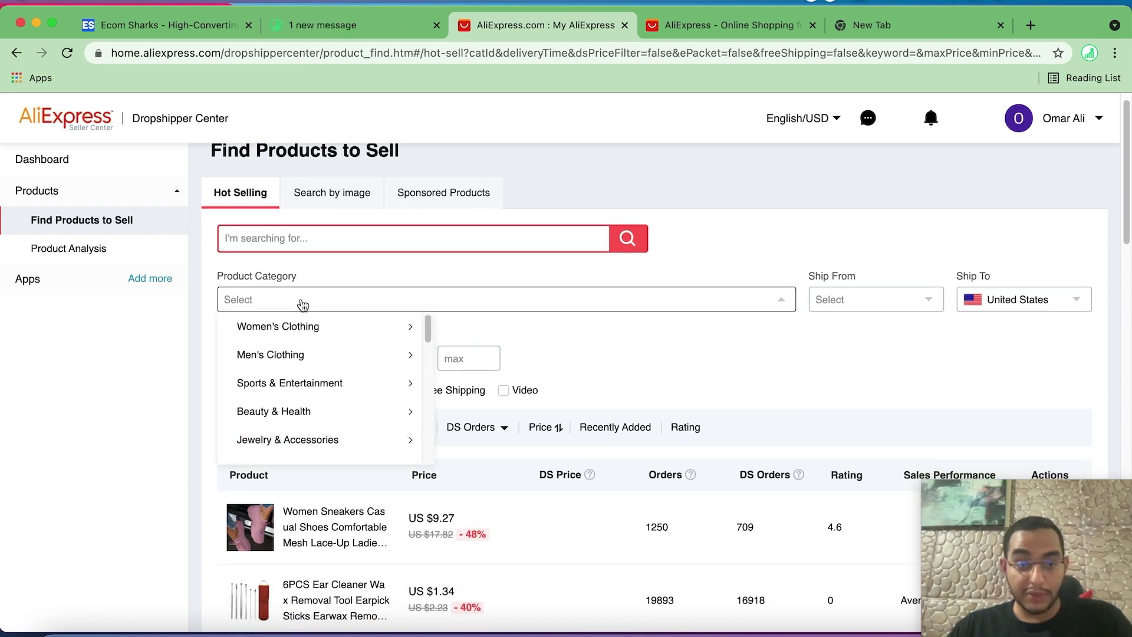
mouse_move(410, 354)
mouse_move(427, 336)
left_mouse_down()
mouse_move(419, 404)
mouse_move(419, 344)
left_mouse_up()
left_click(326, 359)
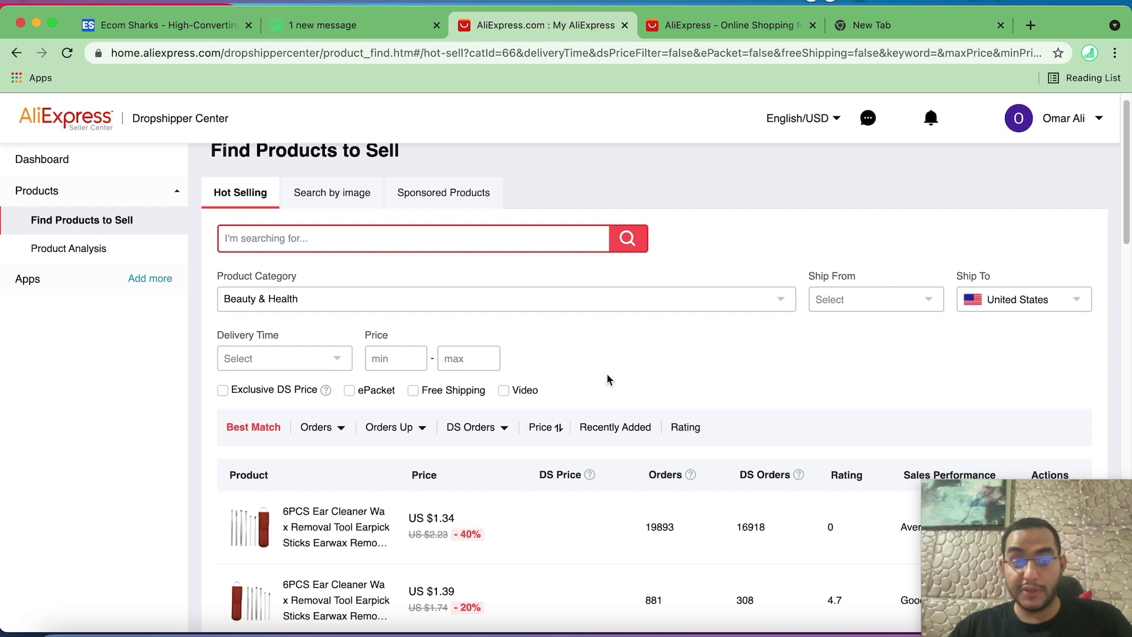
scroll(613, 379, "down", 2)
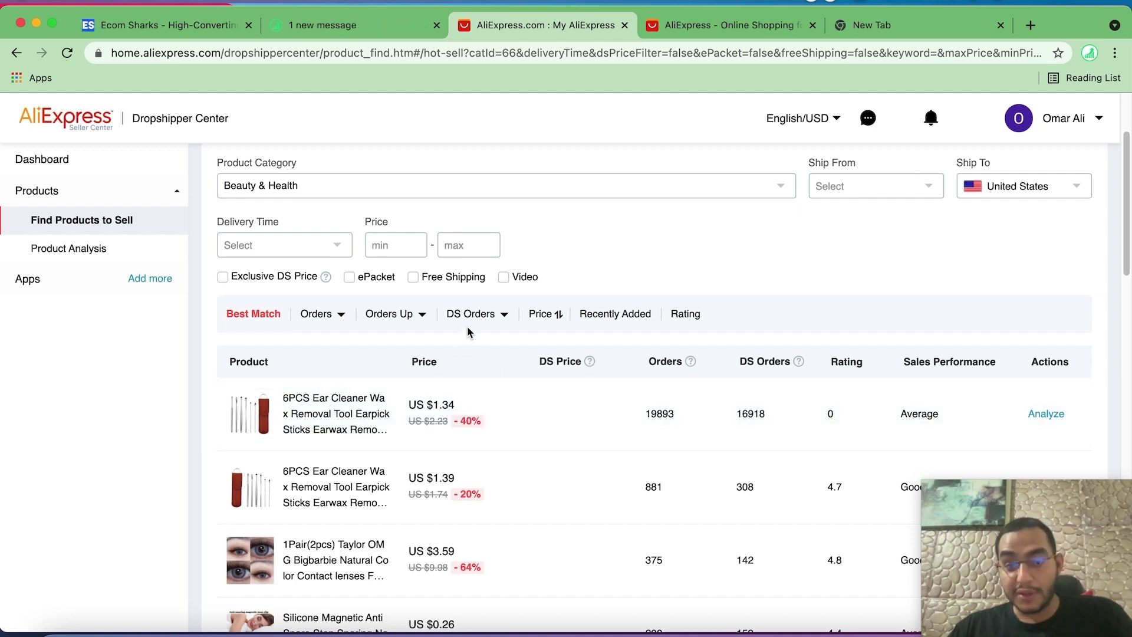
Sort Beauty & Health products by DS Orders for All Countries, topped by the 16918-order ear cleaner
mouse_move(470, 321)
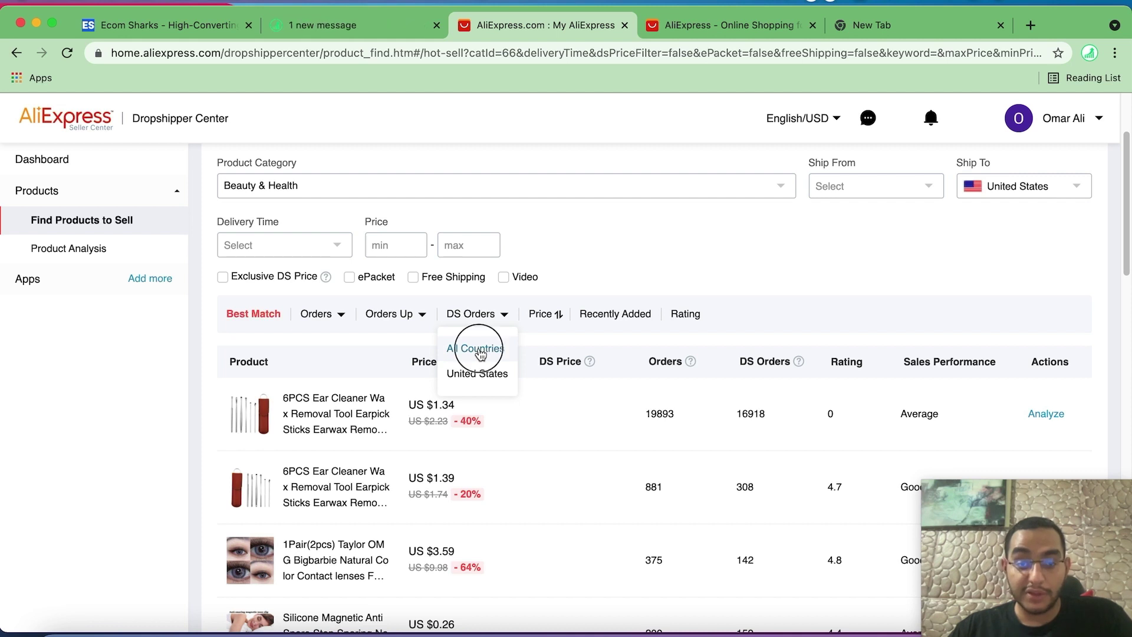
left_click(479, 349)
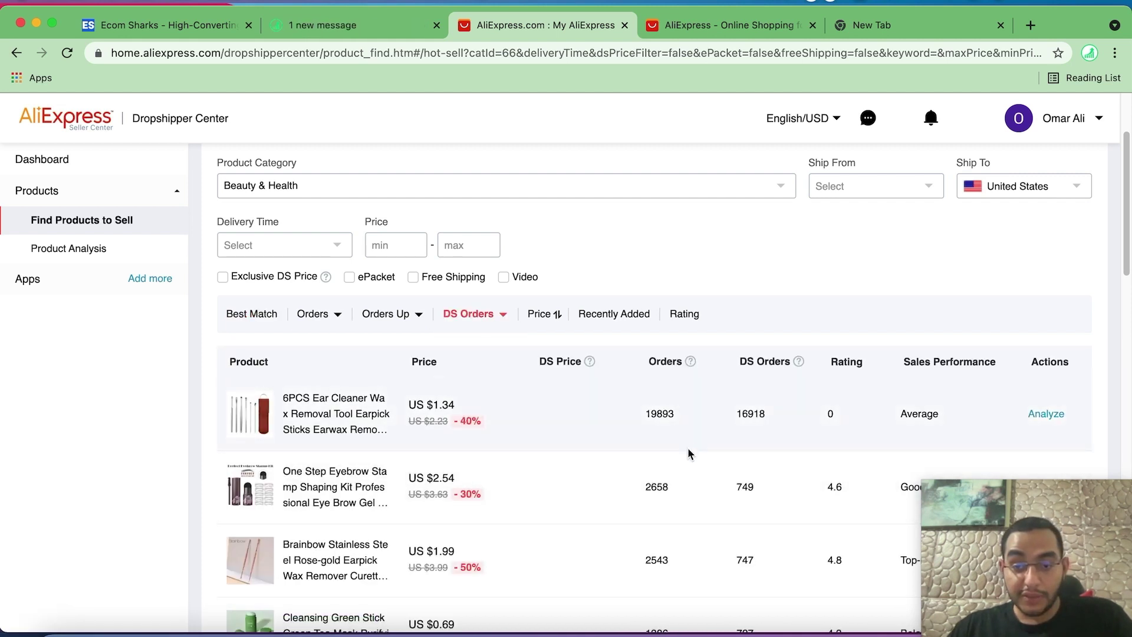
scroll(924, 408, "down", 1)
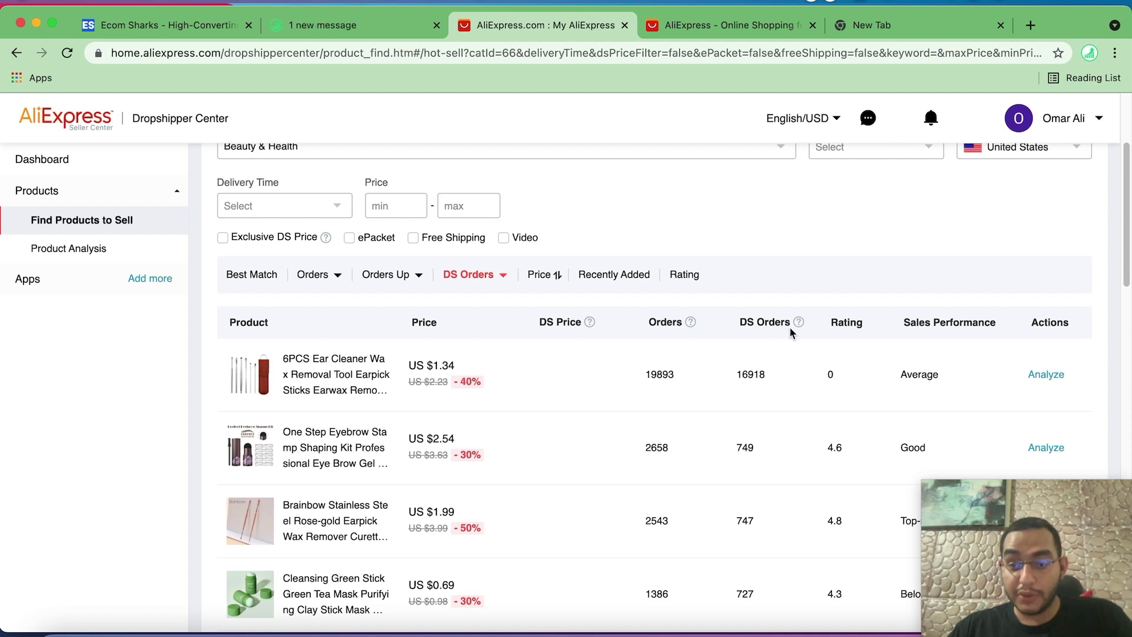
scroll(955, 325, "down", 2)
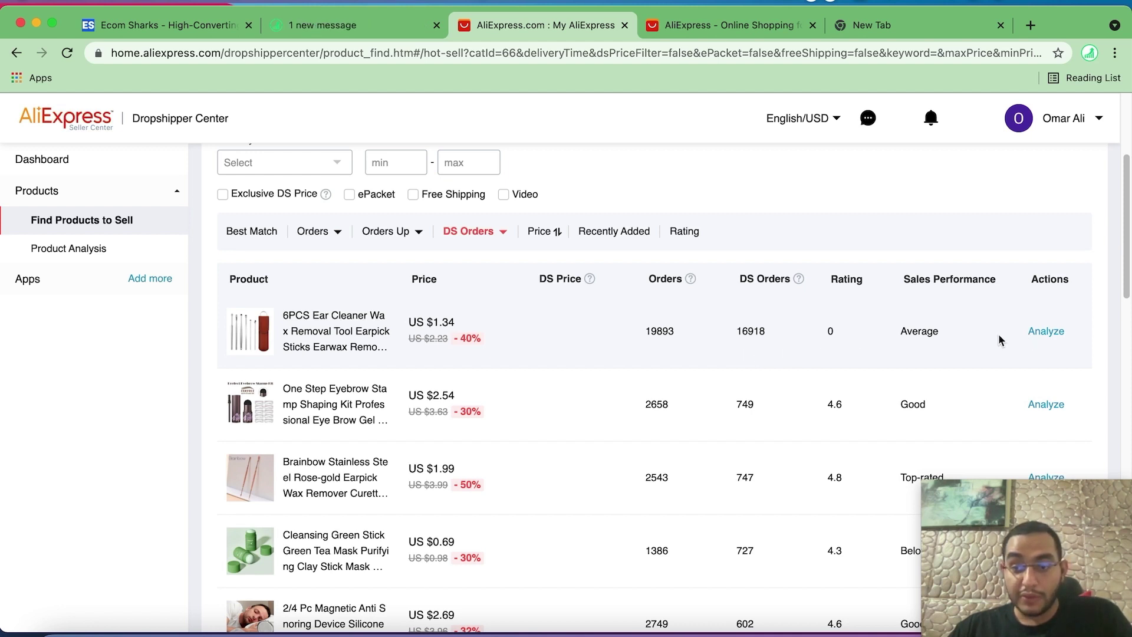
Open the ear-cleaner set's analysis, review its Overview of Sales Volume chart, then close it
left_click(1047, 331)
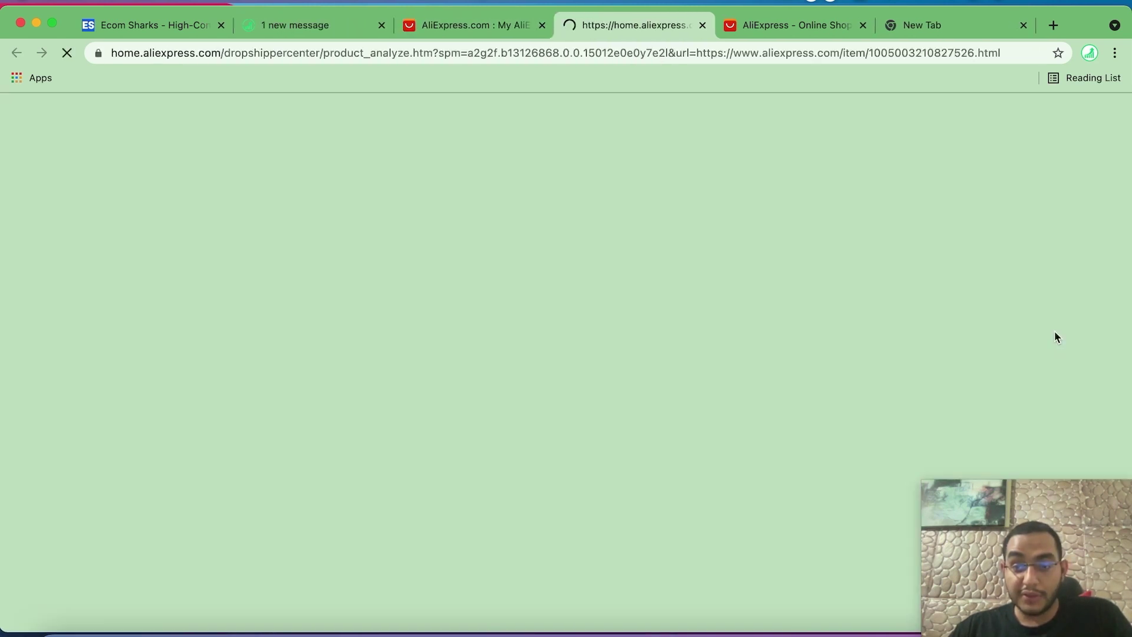
scroll(972, 323, "down", 5)
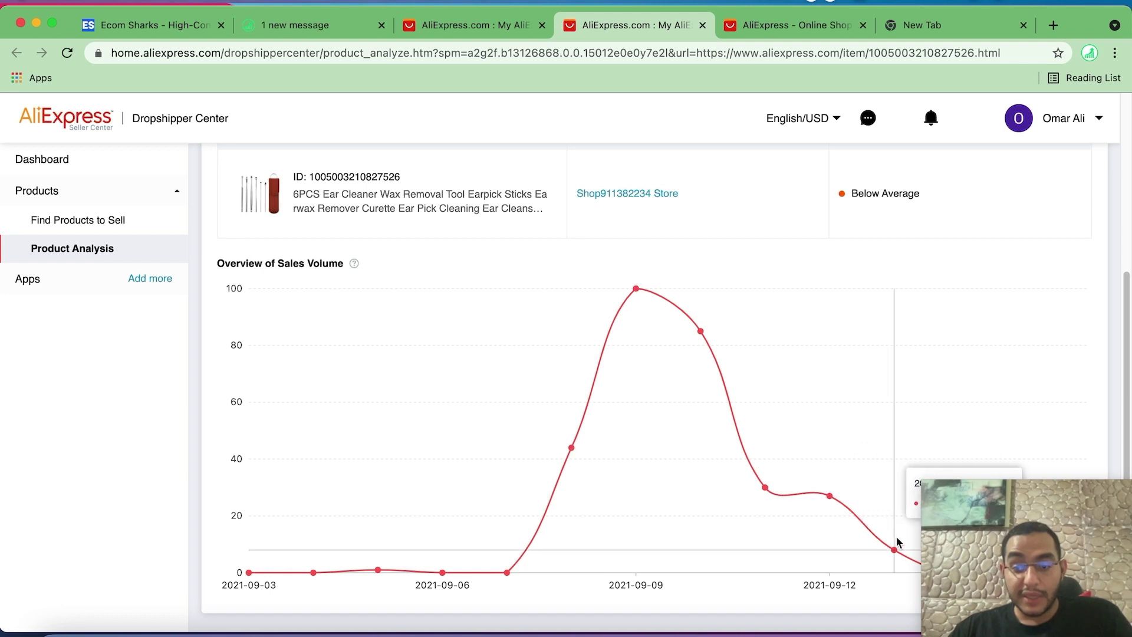
left_click_drag(1002, 509, 995, 30)
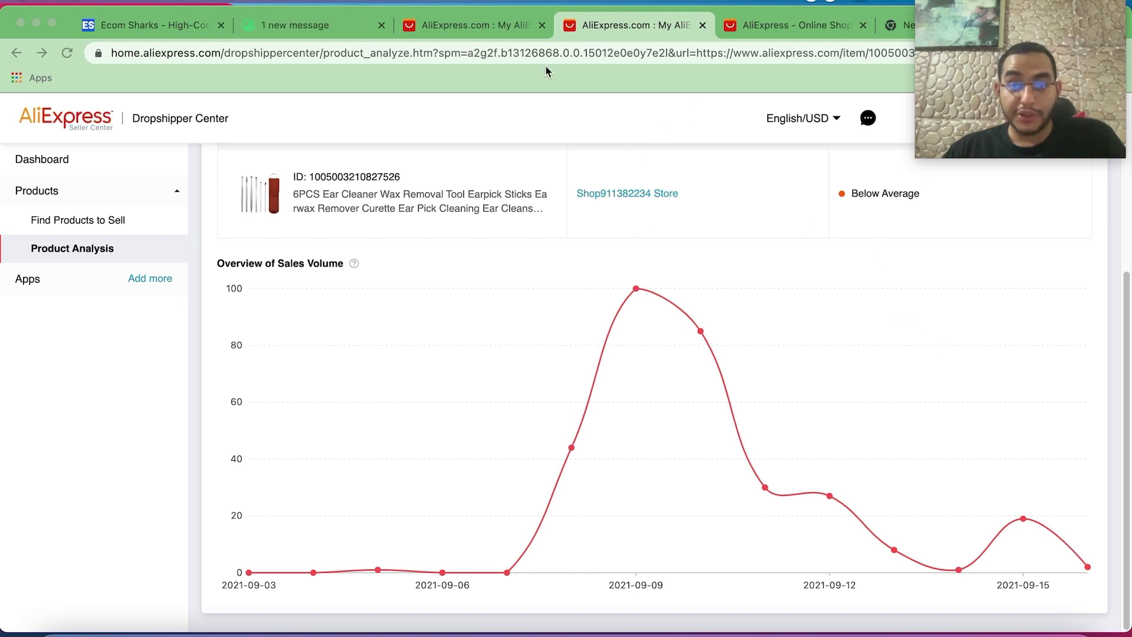
left_click(702, 26)
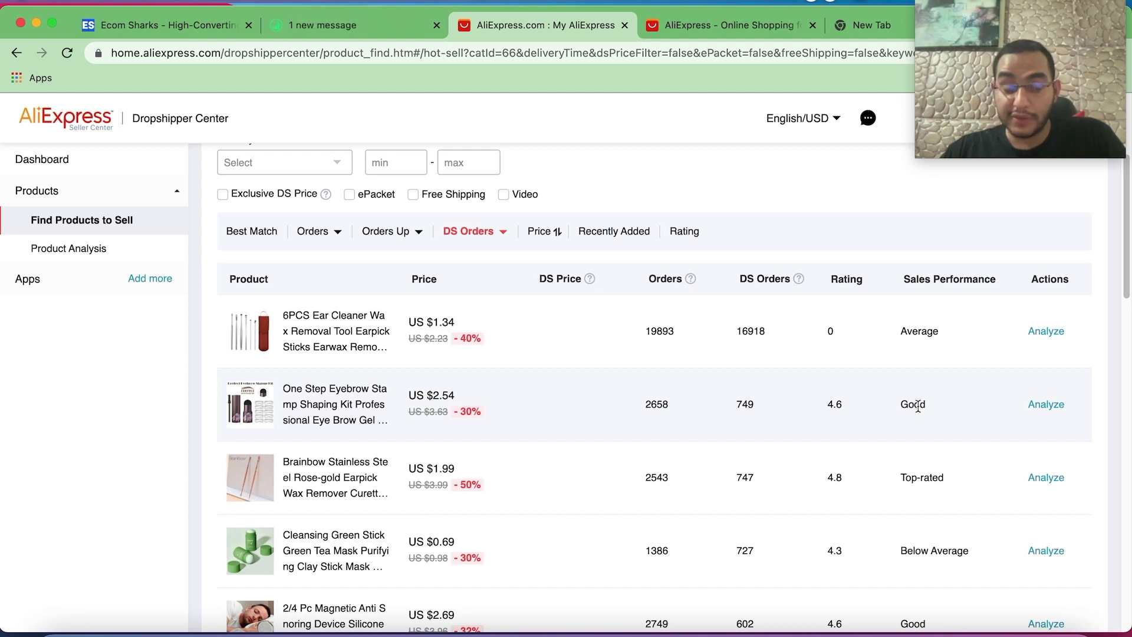
Open the eyebrow stamp kit's sales analysis, then return to the DS Orders product list
left_click(1046, 405)
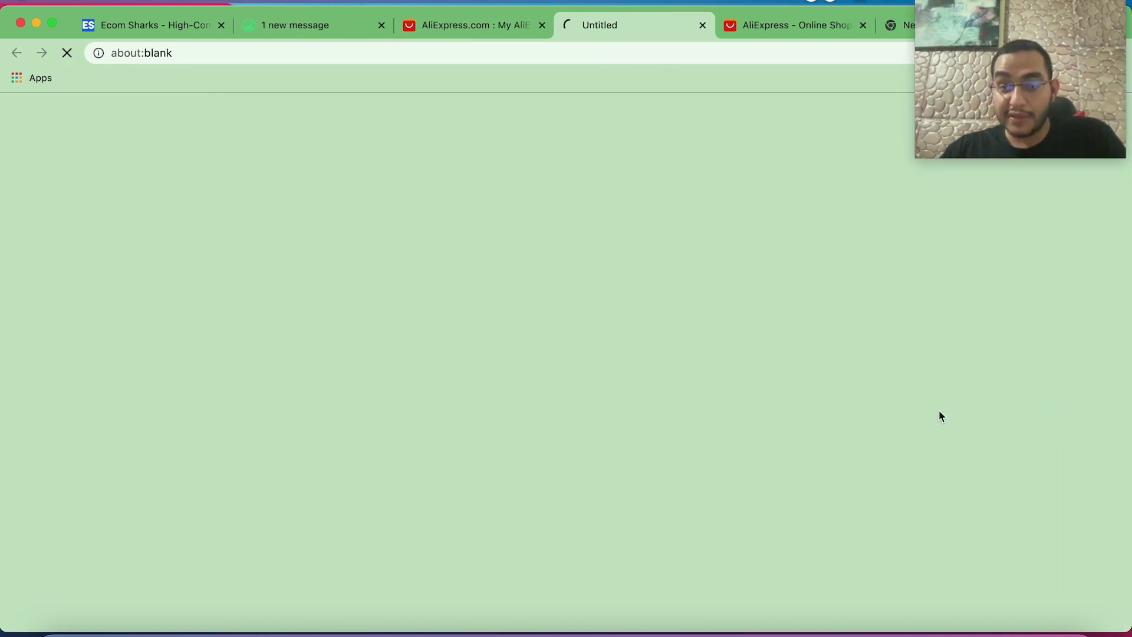
scroll(693, 422, "down", 4)
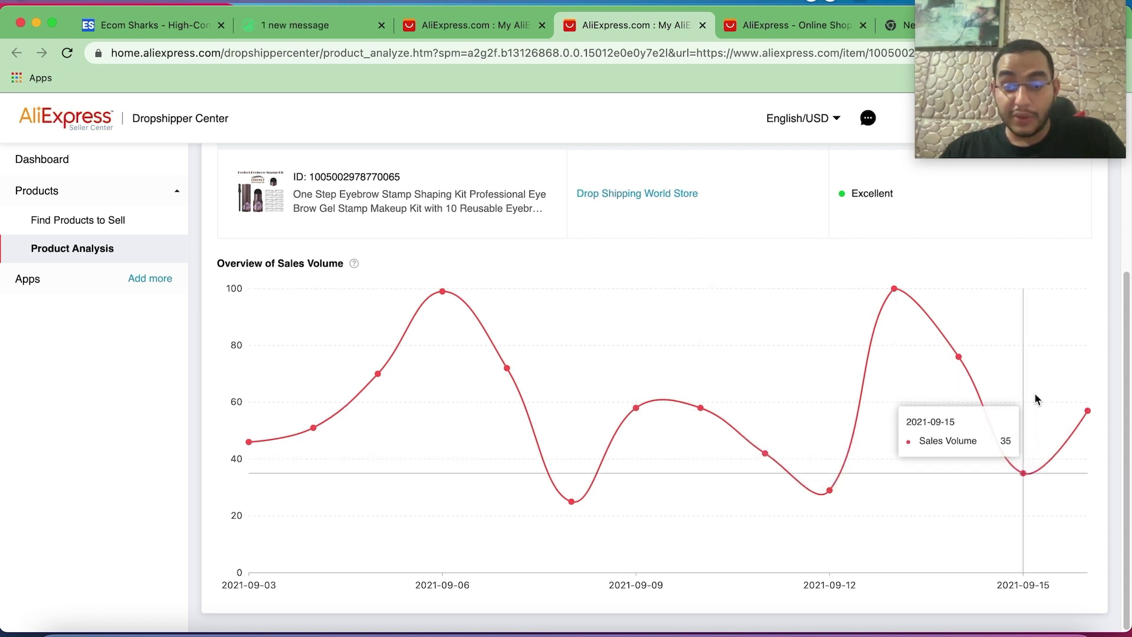
left_click(494, 35)
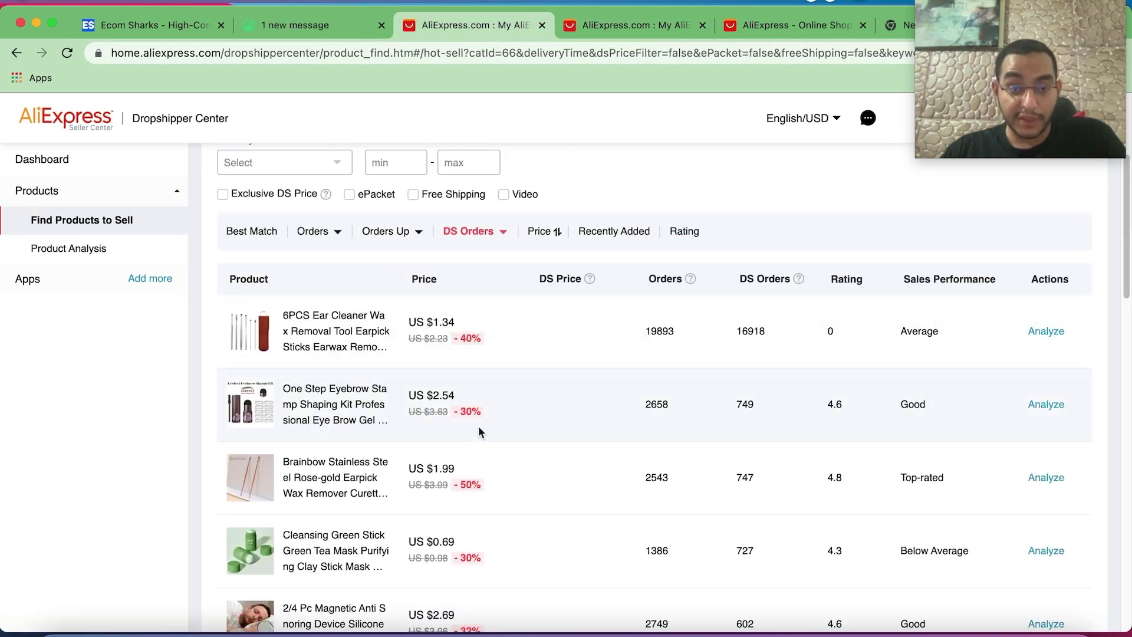
scroll(433, 404, "up", 2)
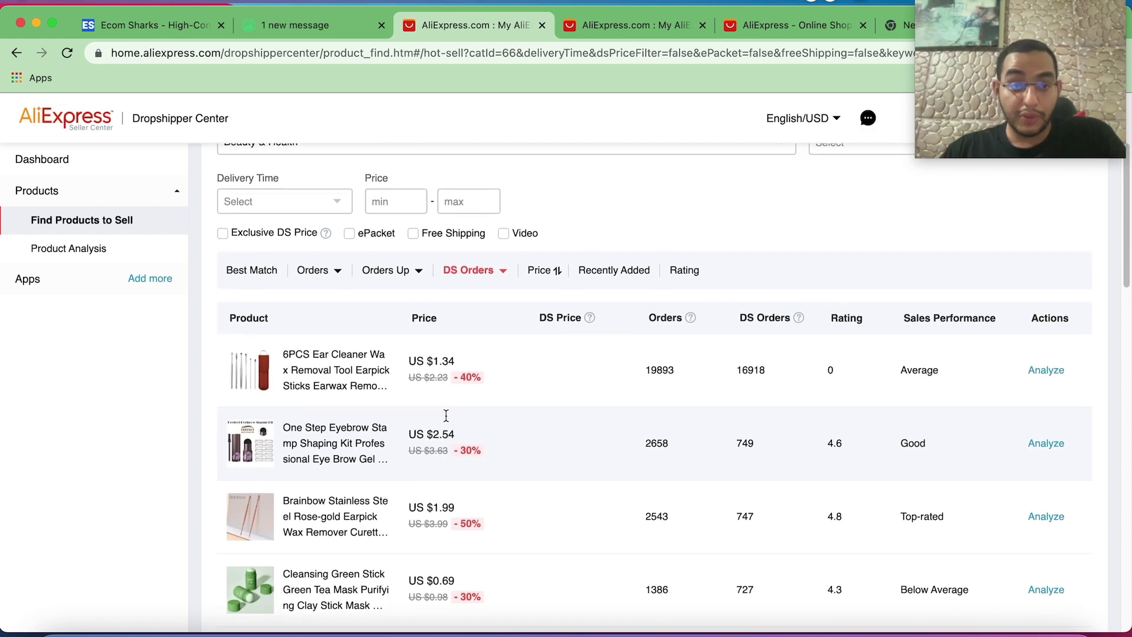
scroll(439, 419, "up", 4)
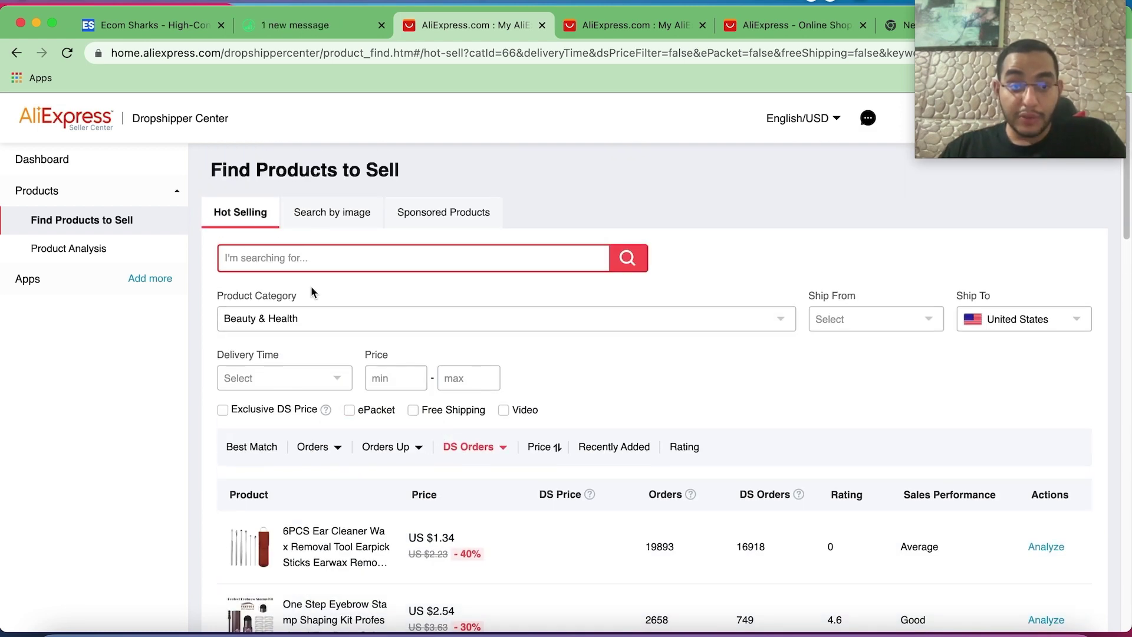
left_click(311, 319)
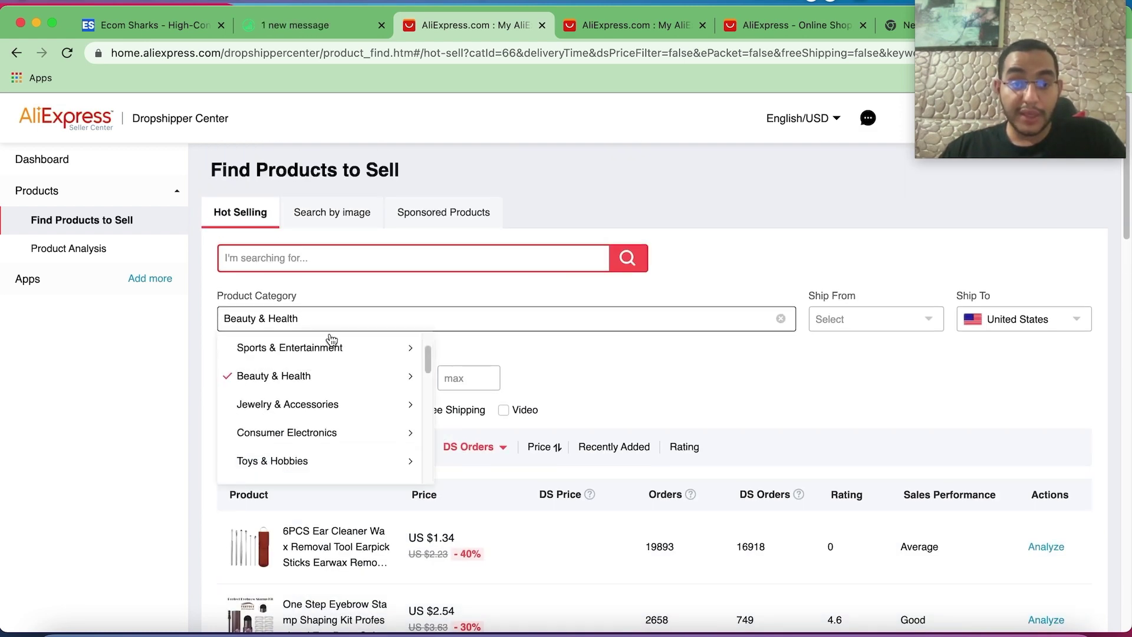
mouse_move(436, 368)
scroll(432, 361, "down", 1)
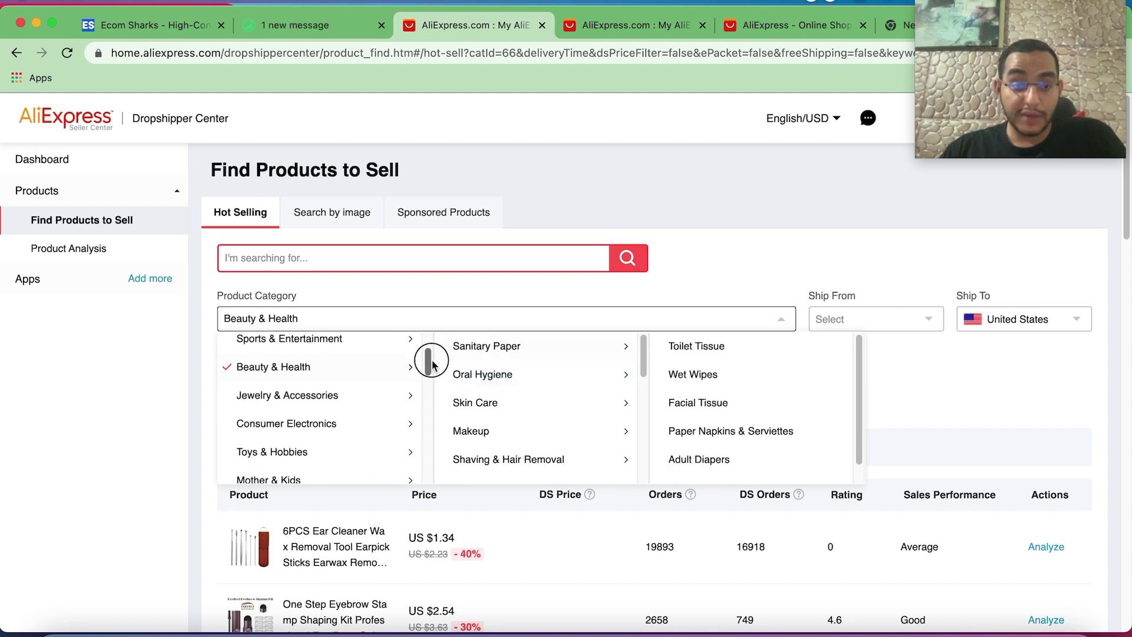
left_click_drag(432, 366, 437, 428)
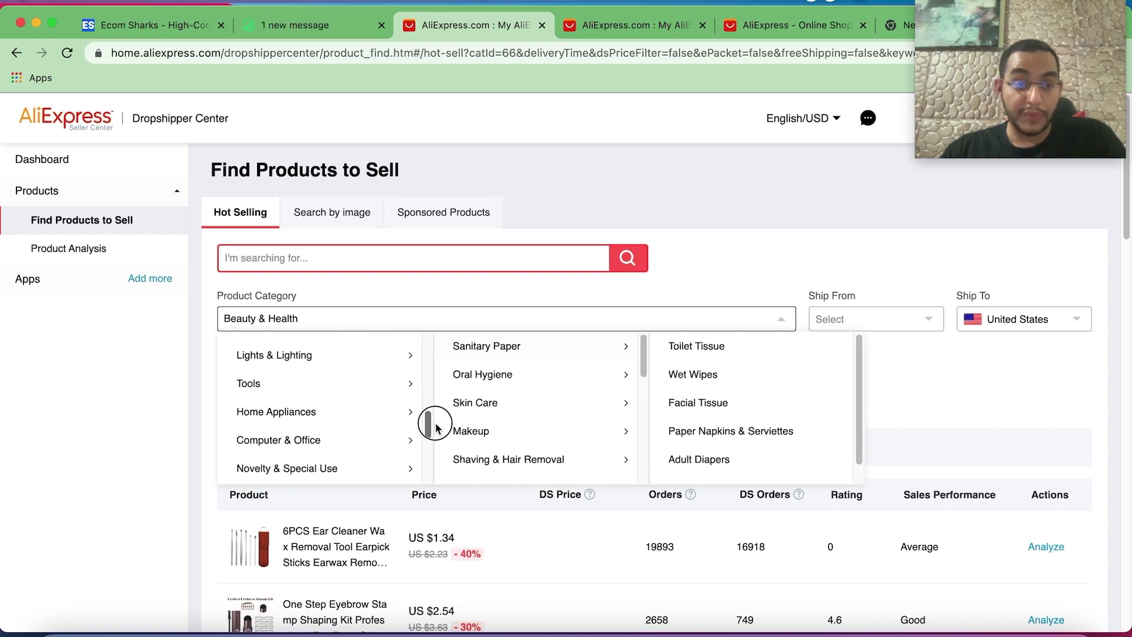
Close the category list, scroll the LISAPRO hair dryer brush page, and select its URL
left_click(162, 386)
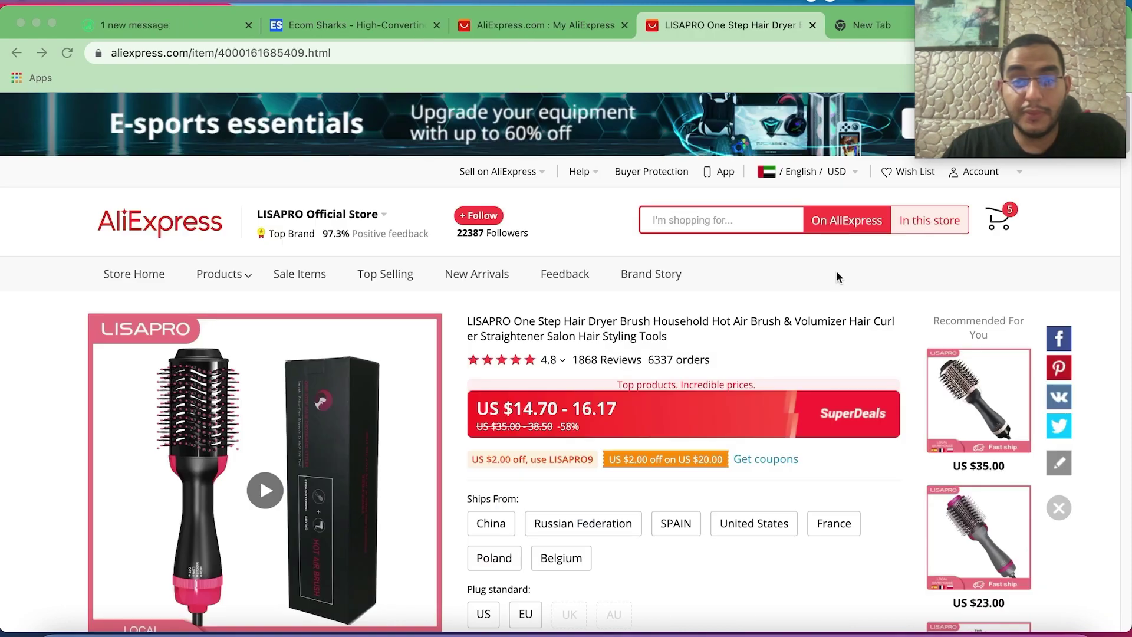
scroll(864, 299, "down", 1)
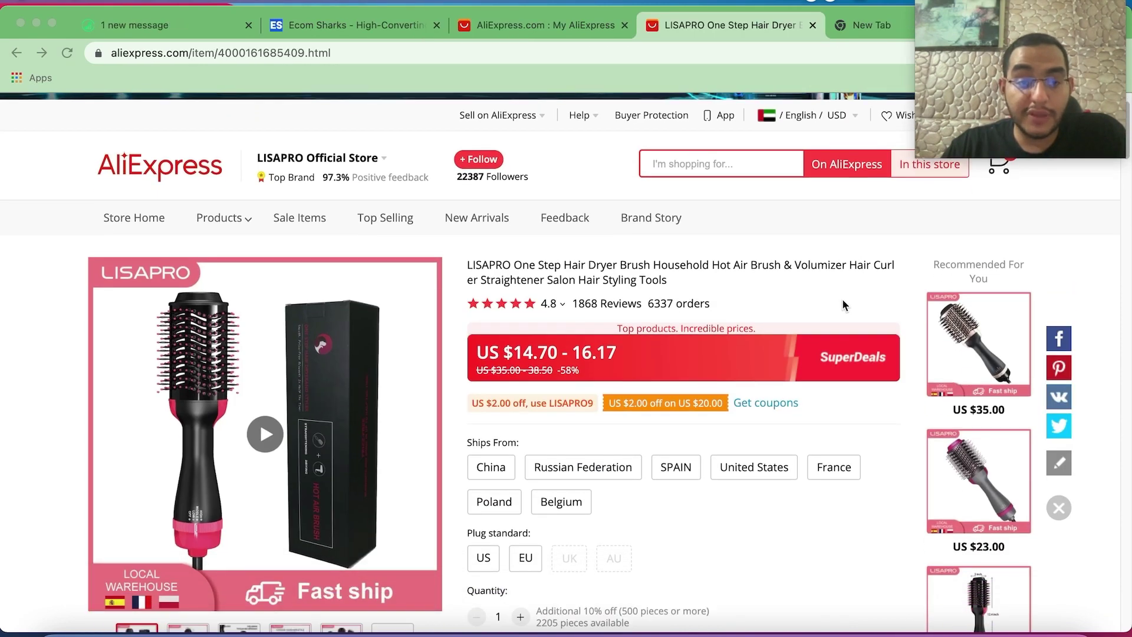
scroll(293, 253, "down", 1)
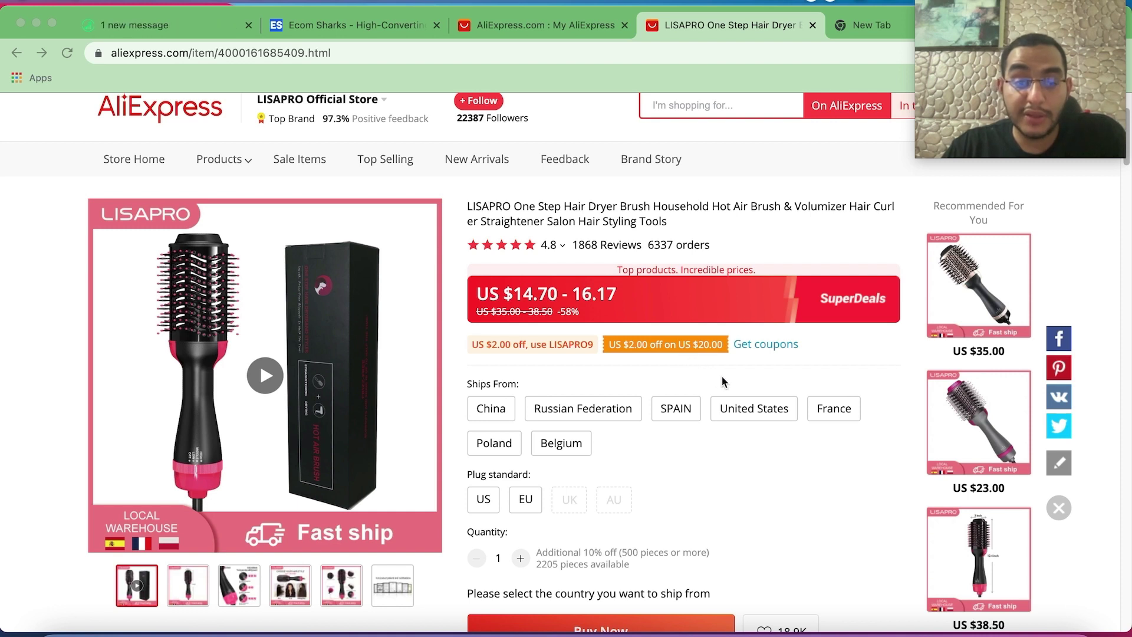
scroll(749, 407, "down", 1)
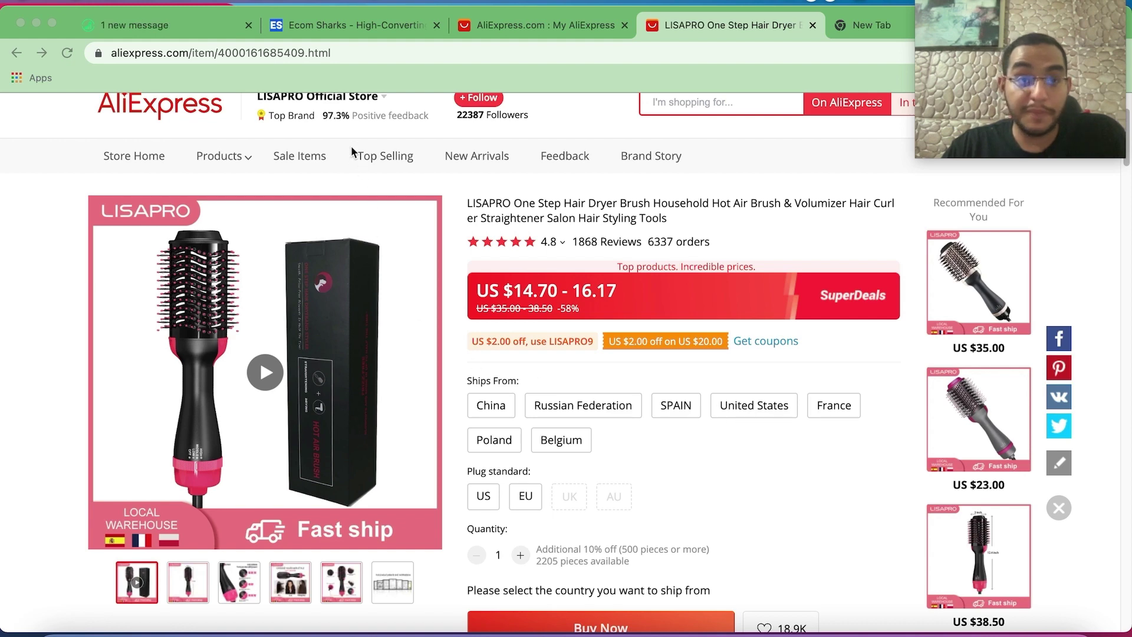
left_click(312, 54)
key("super+c")
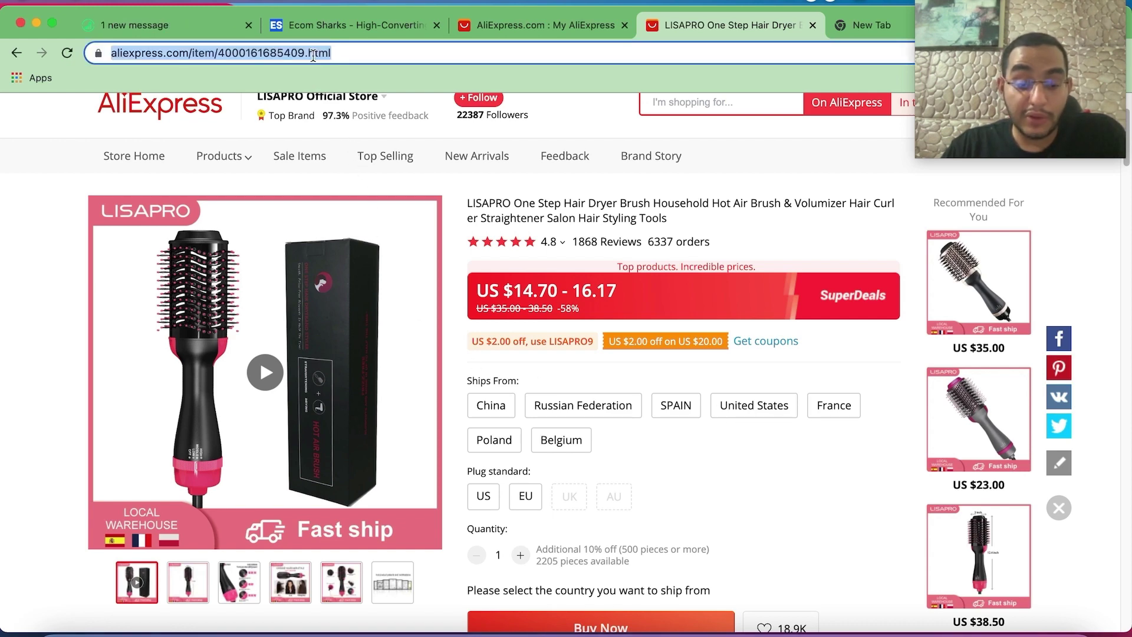
Run Product Analysis on the pasted LISAPRO hair dryer brush product URL
left_click(524, 27)
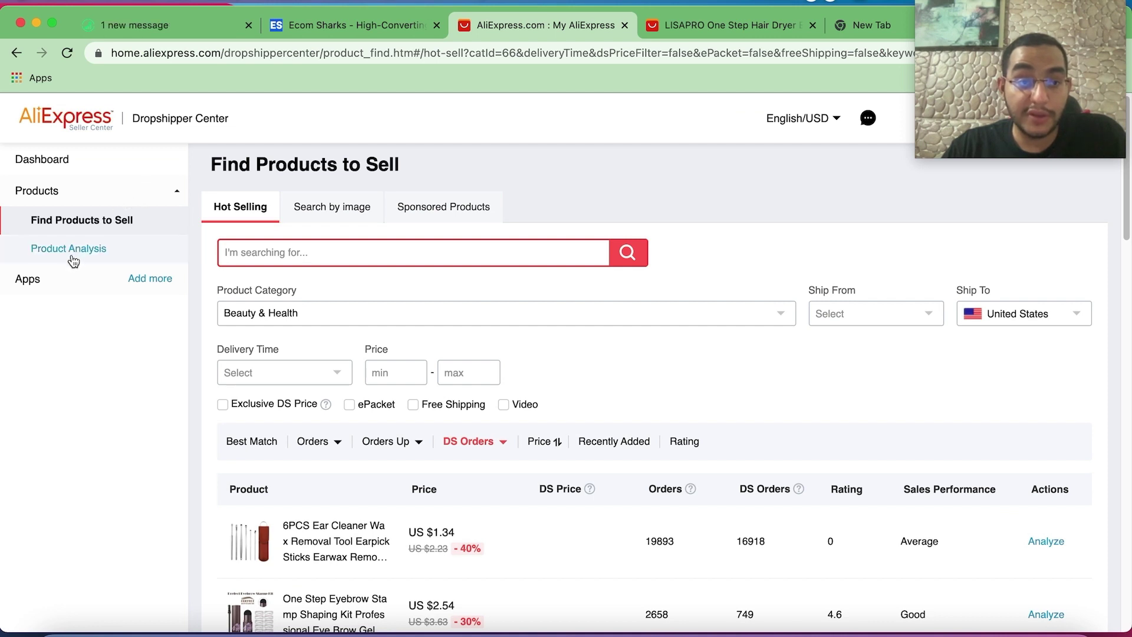
left_click(53, 251)
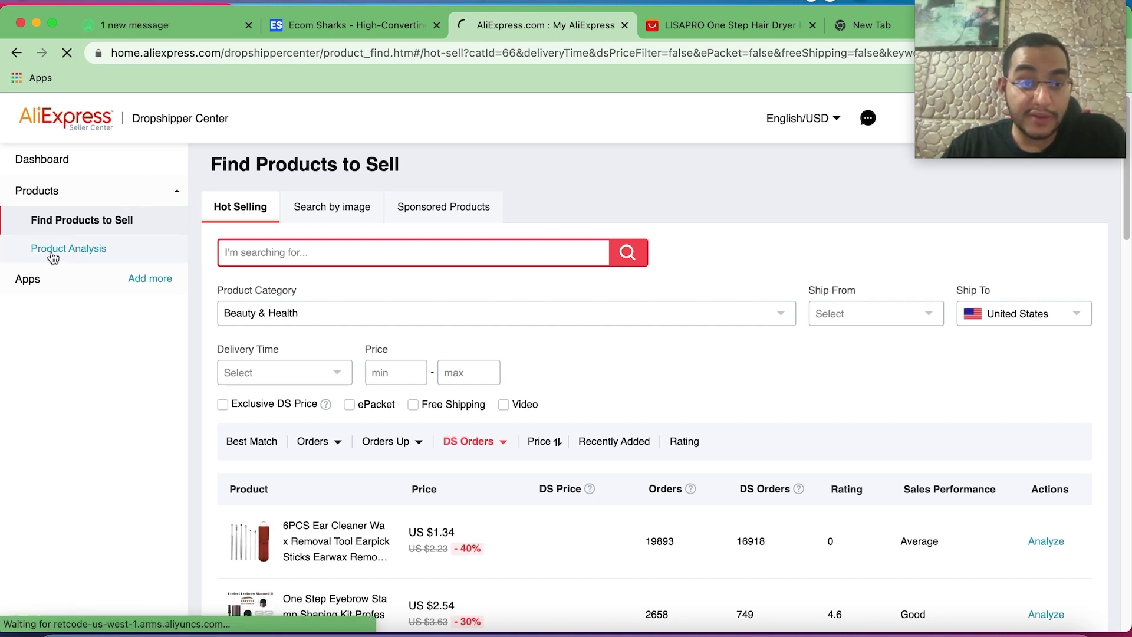
left_click(303, 246)
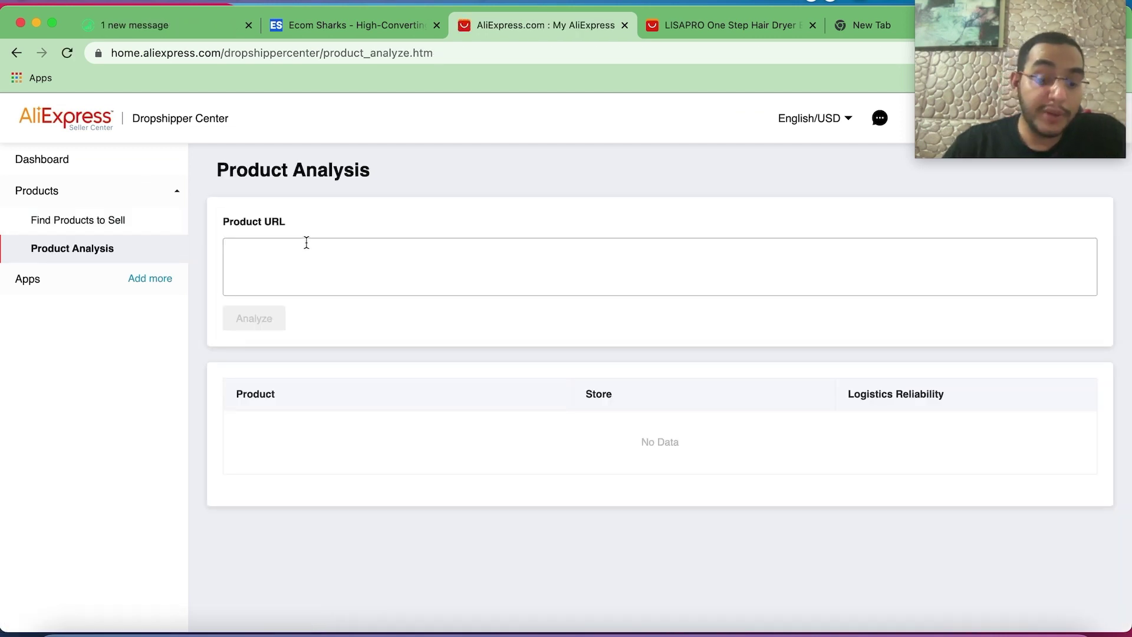
key("super+v")
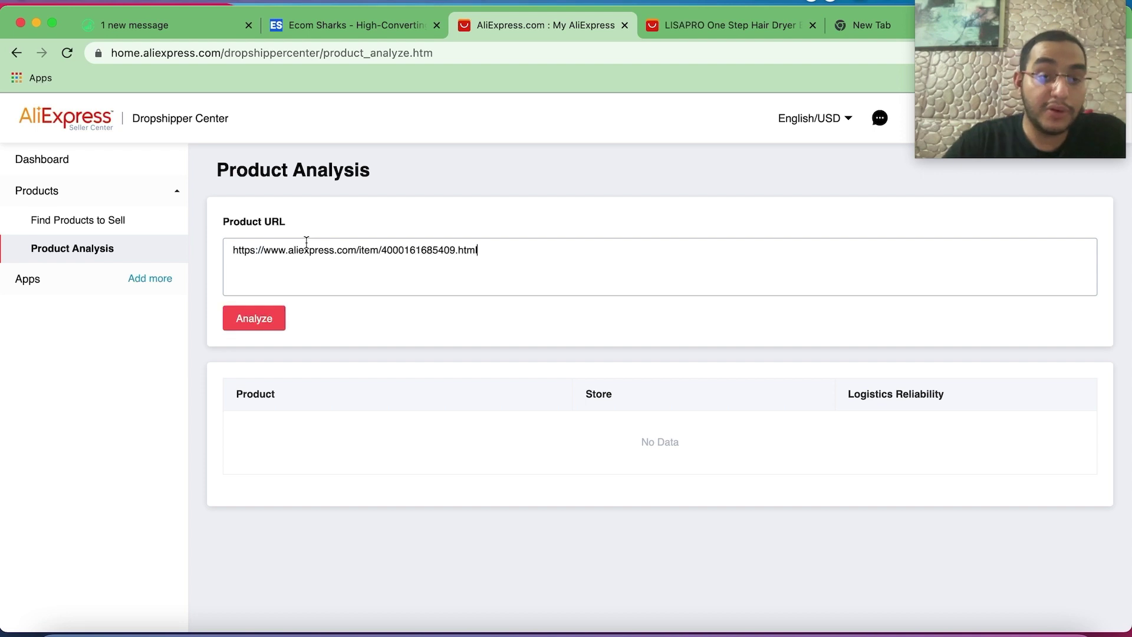
left_click(256, 321)
Scroll to the LISAPRO sales-volume chart peaking at 100 and its Excellent store rating
scroll(377, 333, "down", 5)
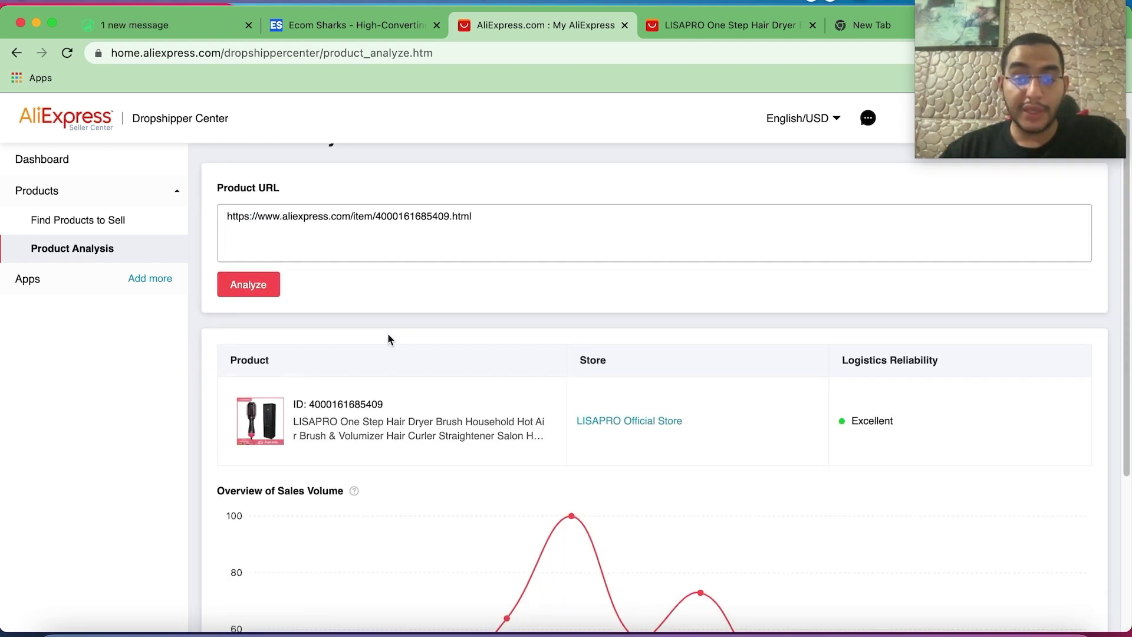
scroll(389, 351, "down", 4)
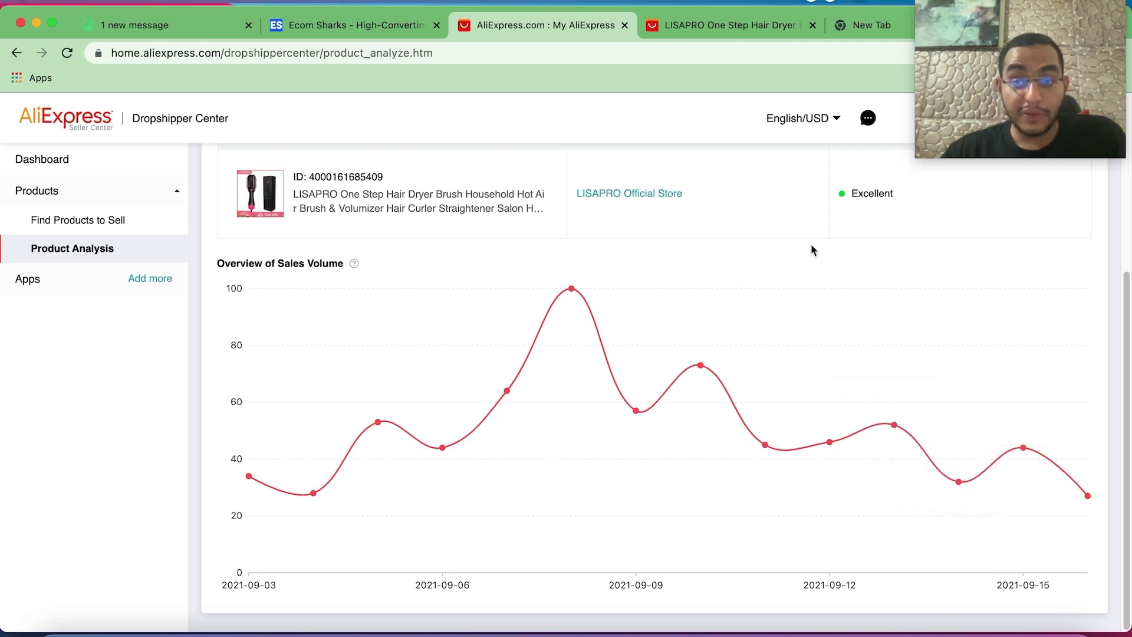
scroll(869, 228, "up", 1)
scroll(860, 245, "down", 1)
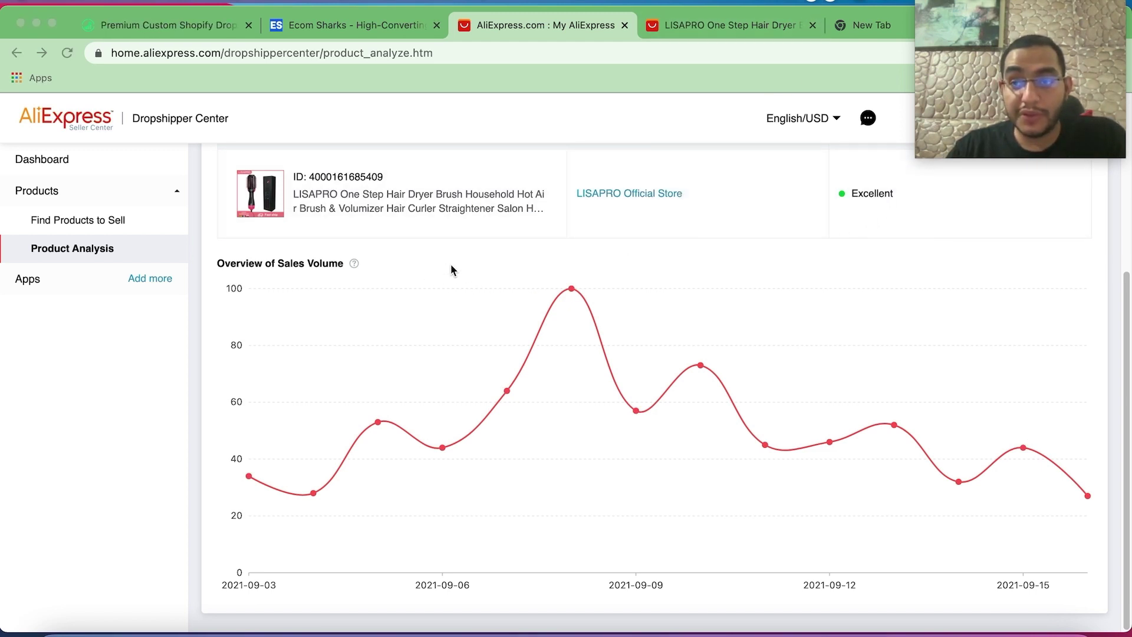
left_click(78, 223)
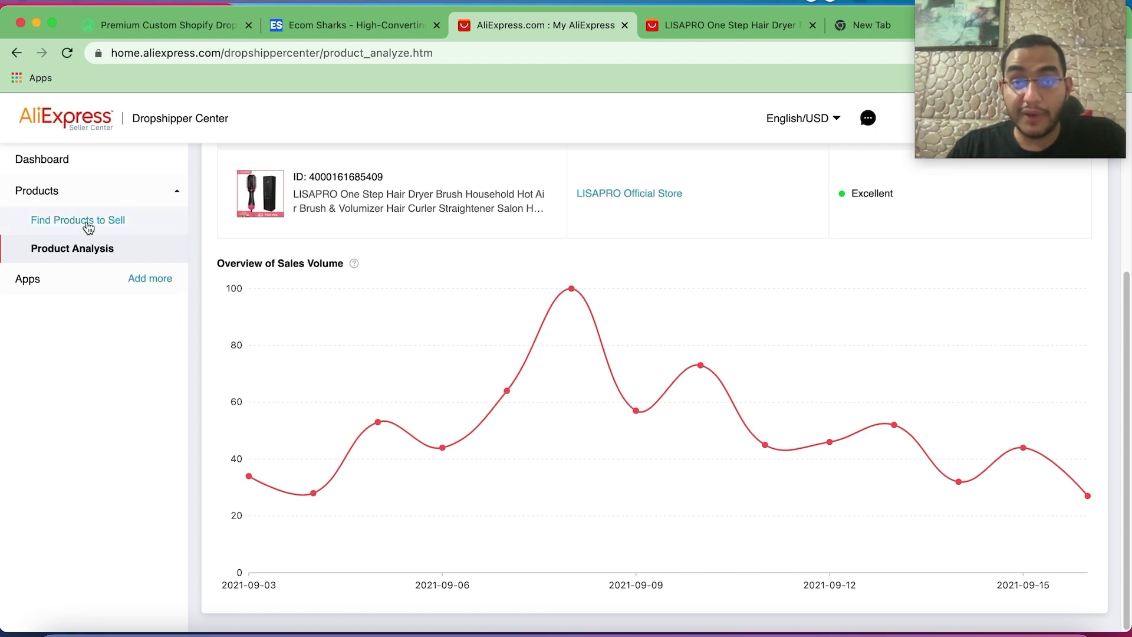
Open the Find Products to Sell list and filter it to the Home Improvement category
left_click(88, 227)
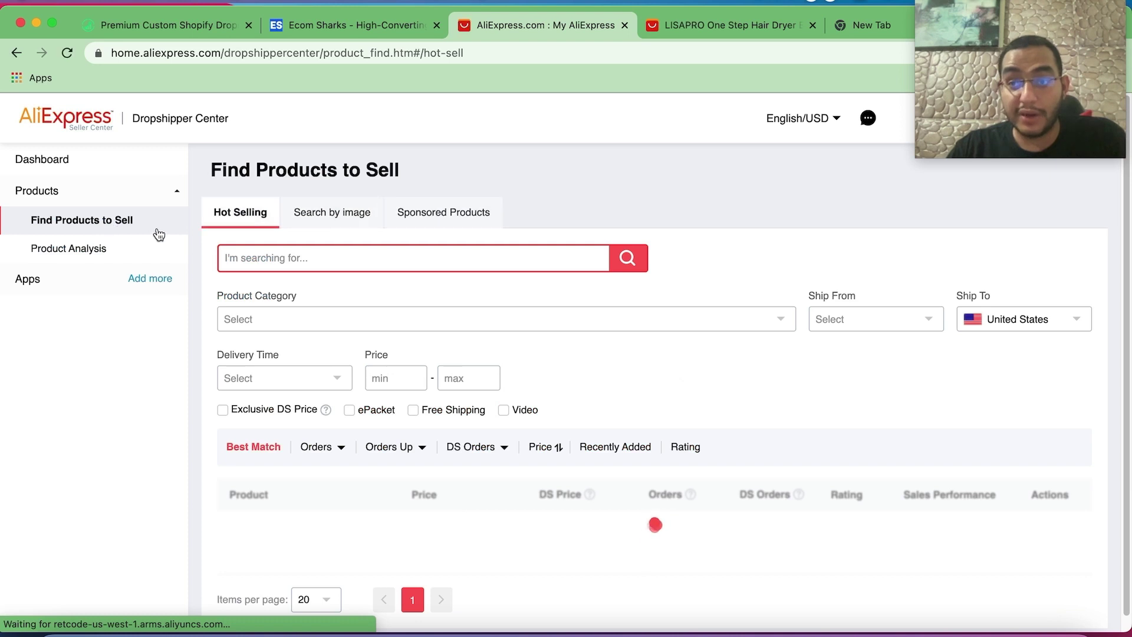
scroll(479, 327, "down", 1)
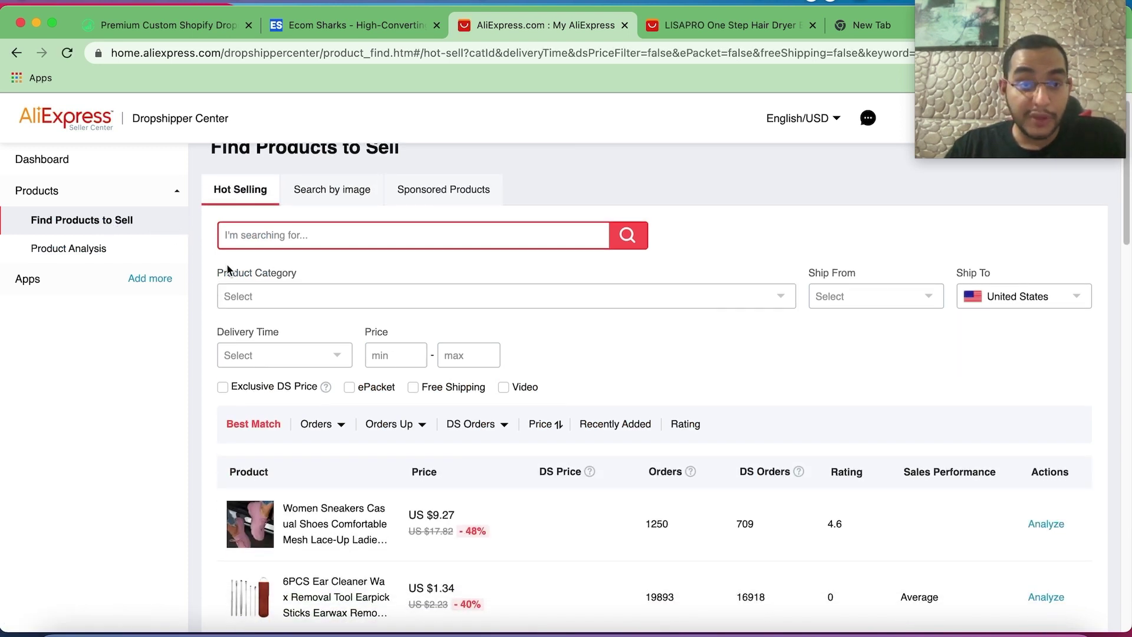
scroll(312, 313, "down", 1)
left_click(286, 274)
left_click_drag(429, 302, 434, 407)
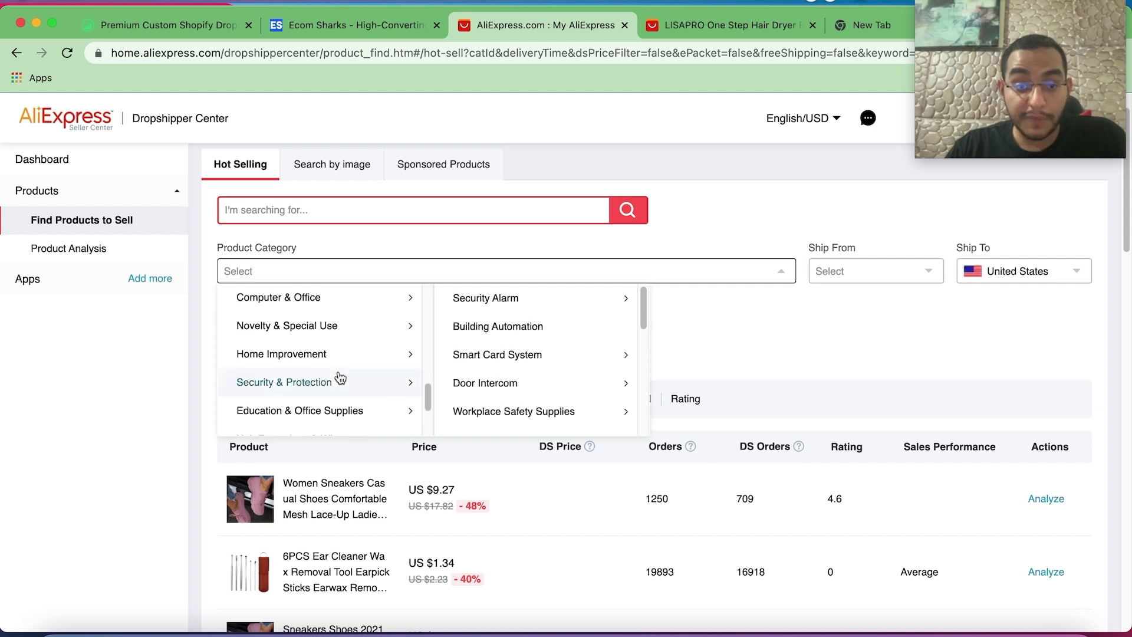
left_click(281, 358)
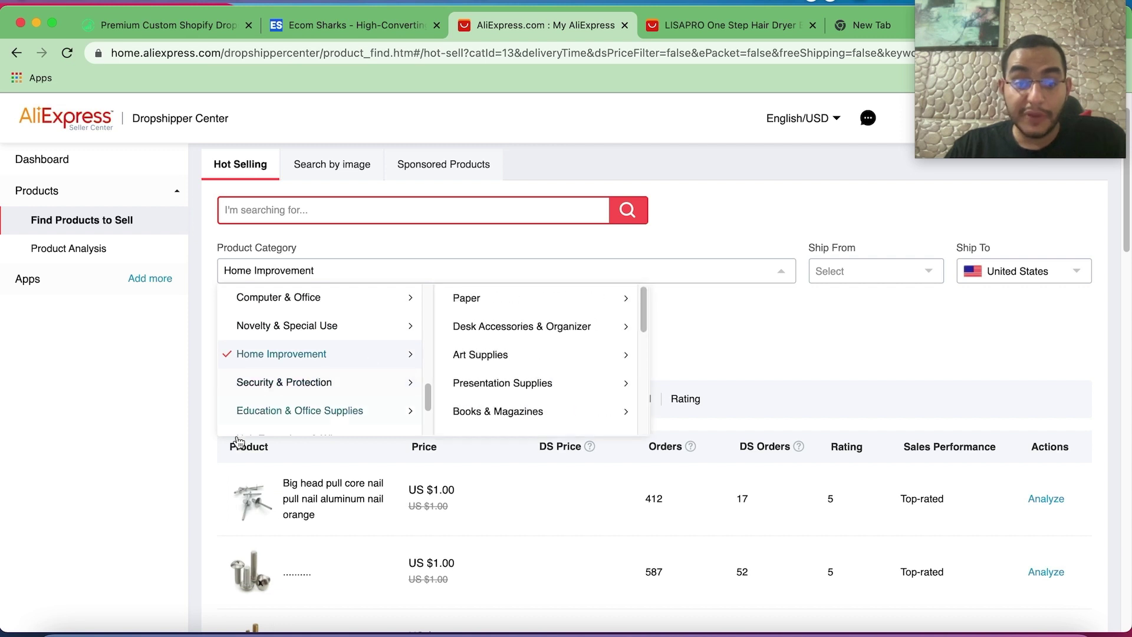
Review the Home Improvement items by DS Orders, led by US $3.48 heat shrink tubing with 651
left_click(728, 342)
scroll(689, 335, "down", 2)
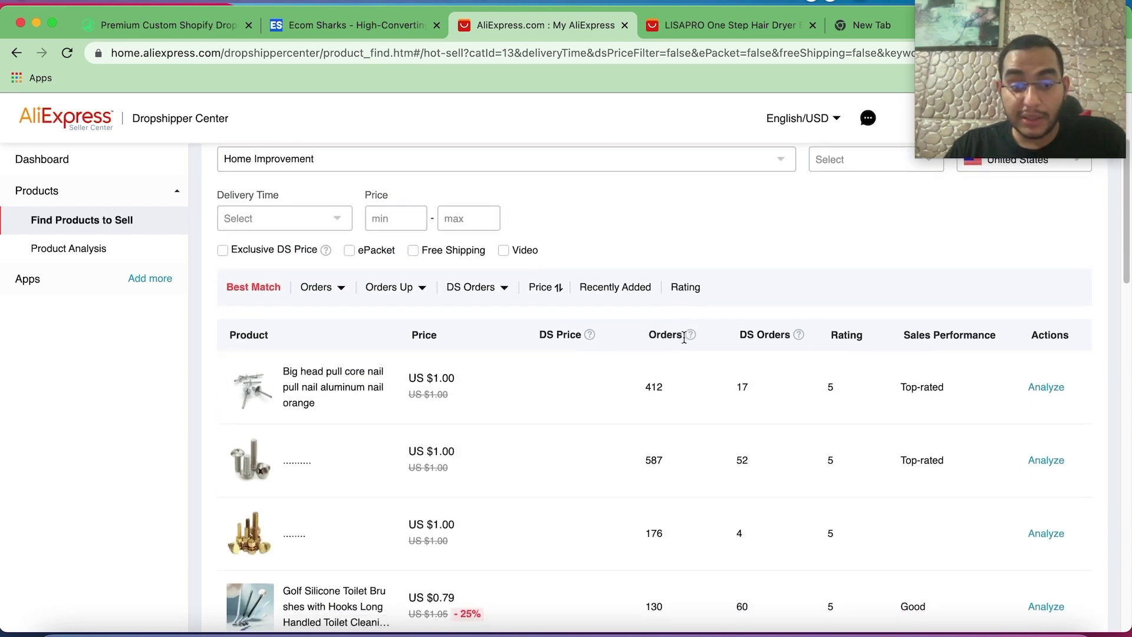
scroll(683, 338, "down", 3)
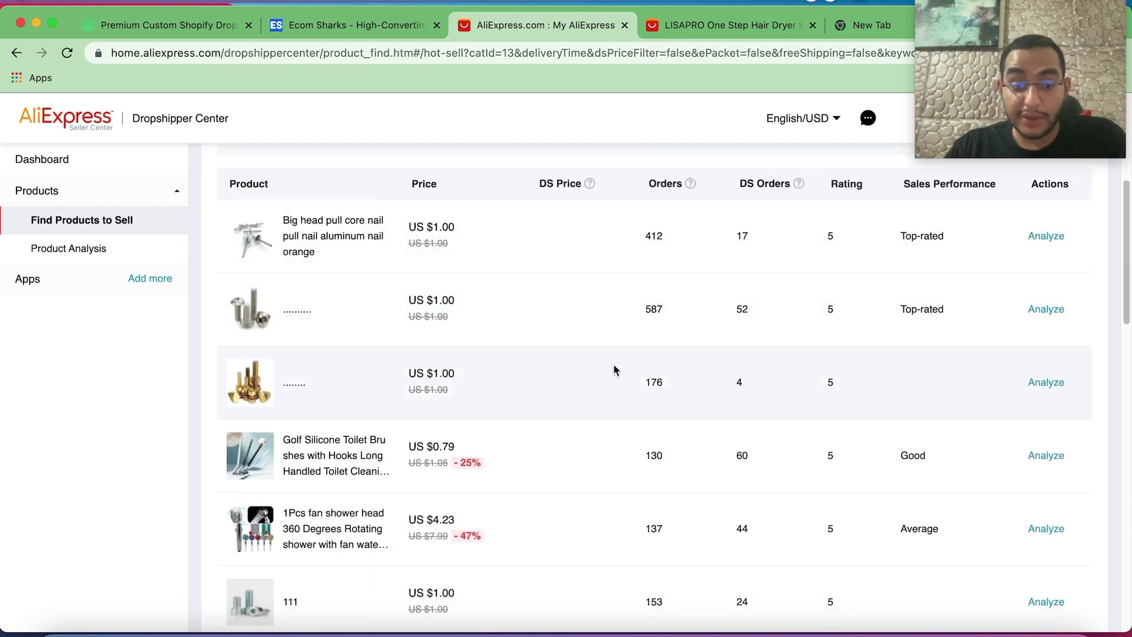
scroll(613, 363, "down", 1)
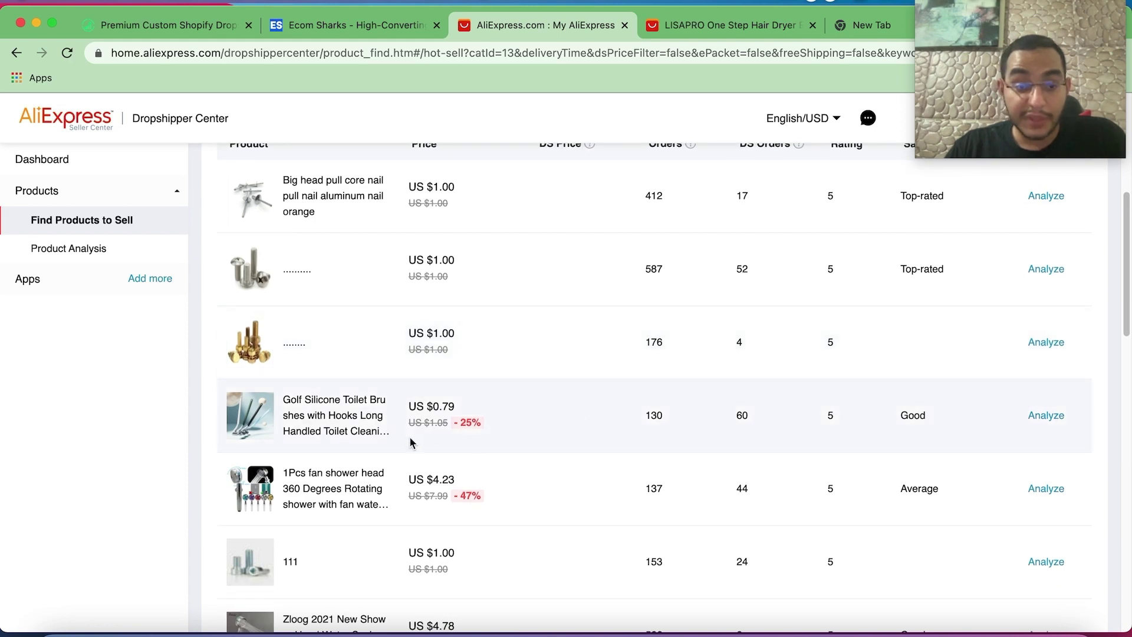
scroll(448, 424, "up", 6)
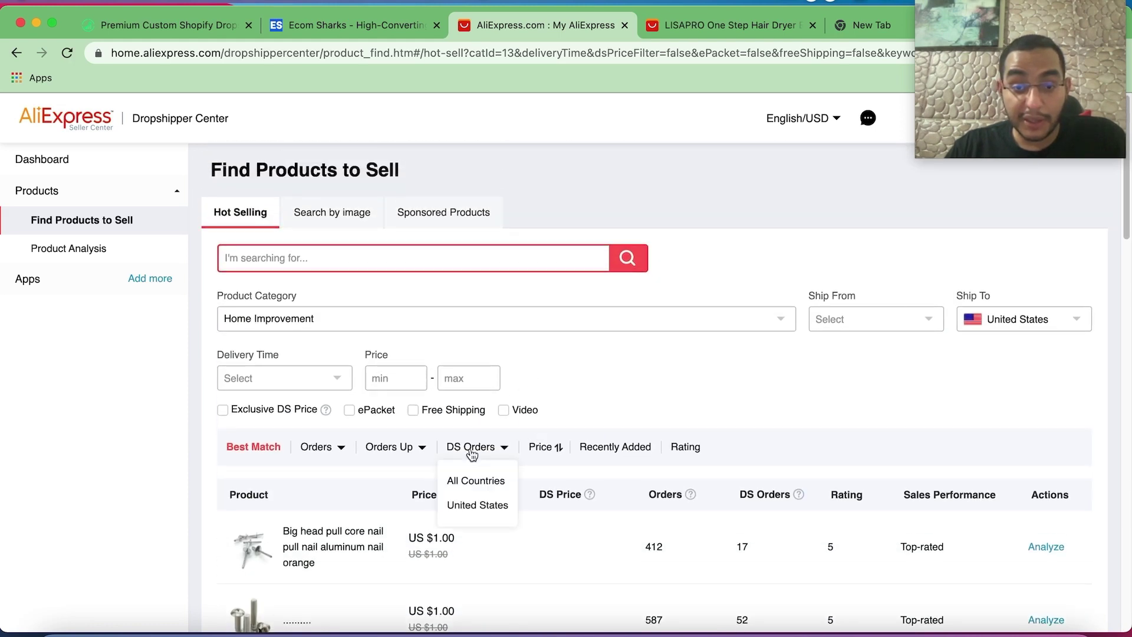
scroll(672, 424, "down", 5)
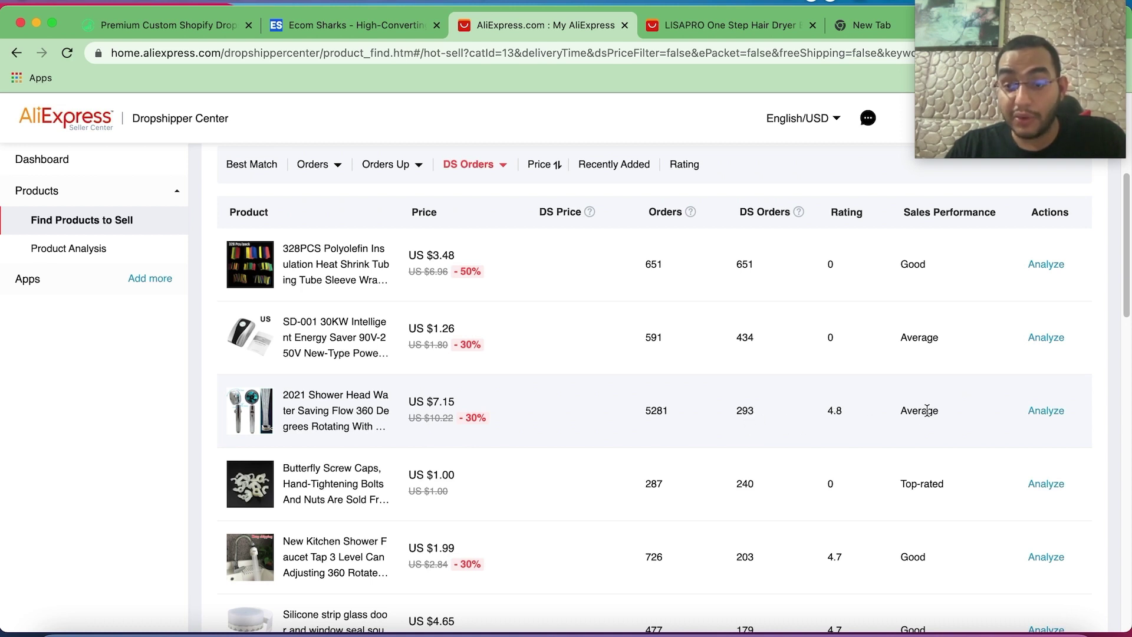
Analyze the 2021 Shower Head's sales volume, peaking at 100 with Average logistics, then return to the list
left_click(1051, 411)
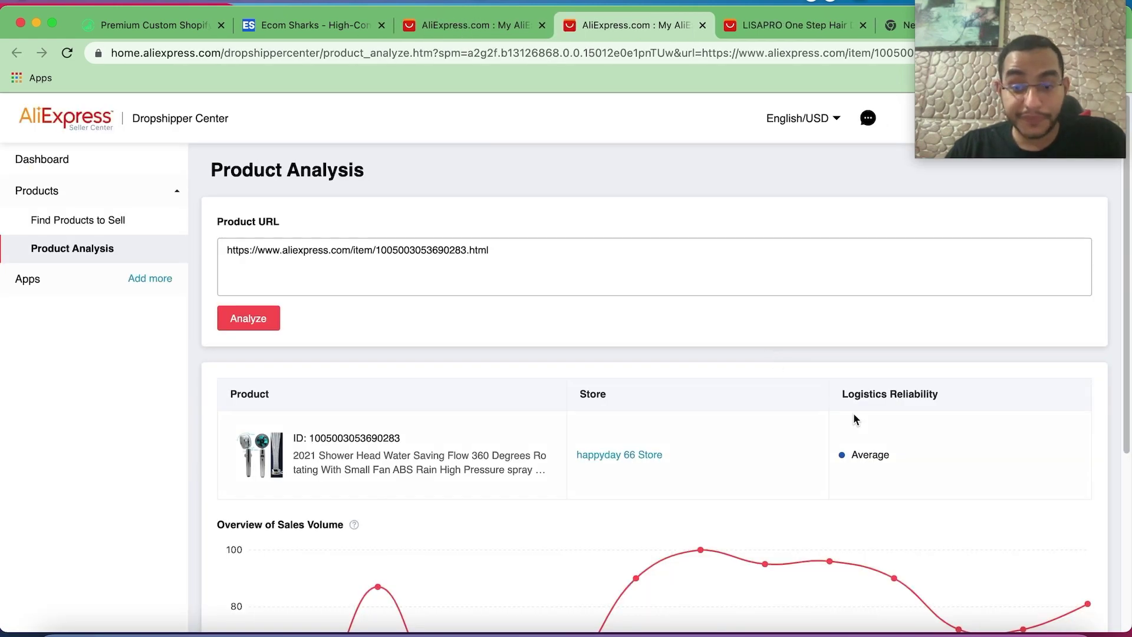
scroll(837, 419, "down", 5)
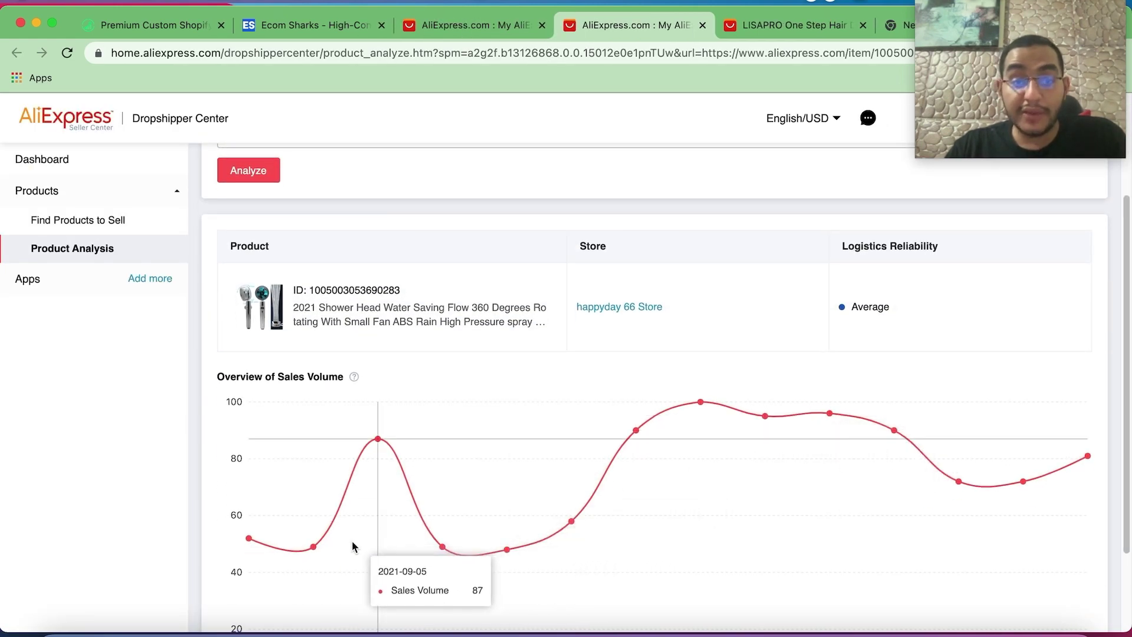
scroll(354, 540, "down", 3)
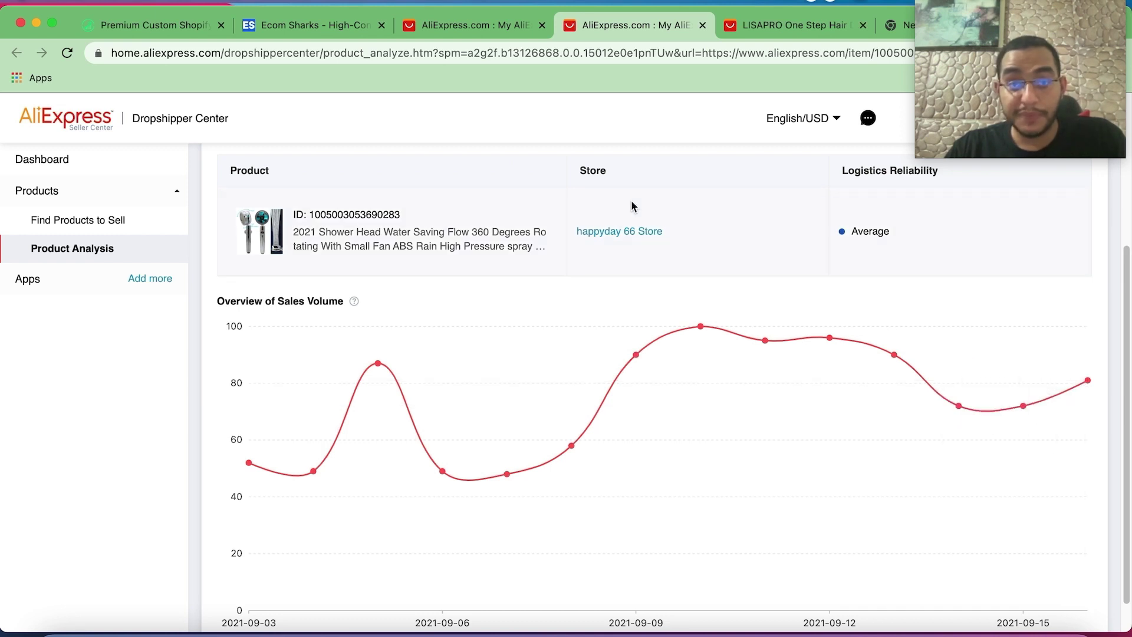
left_click(487, 36)
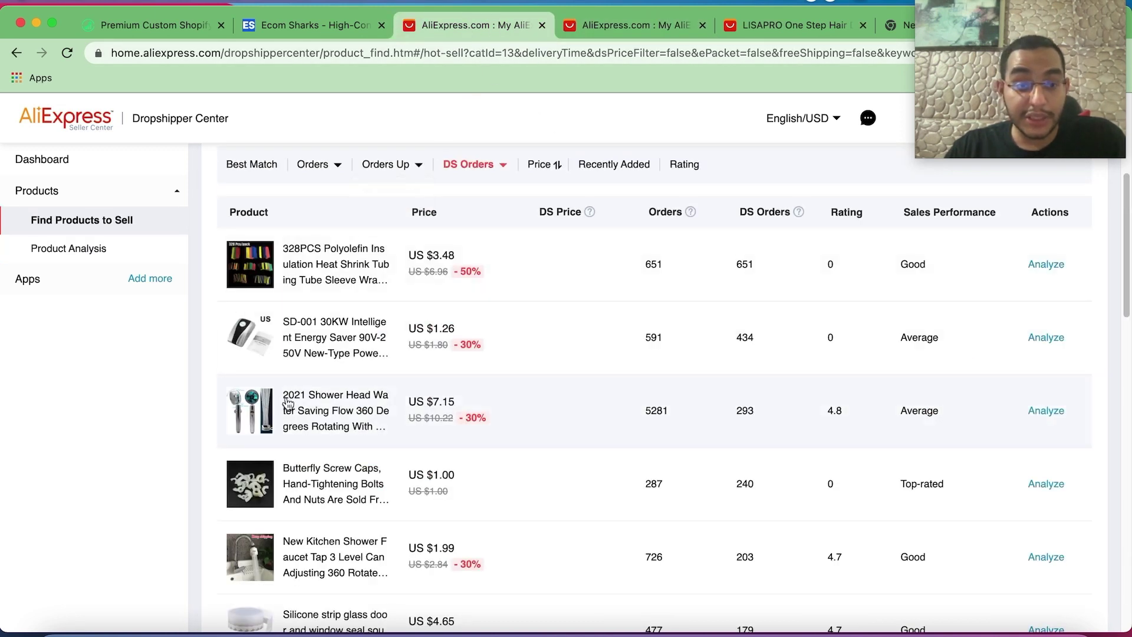
Open the 2021 Shower Head's AliExpress page and review its US $5.50–7.15 price, 4.8 rating and 6926 orders
left_click(252, 411)
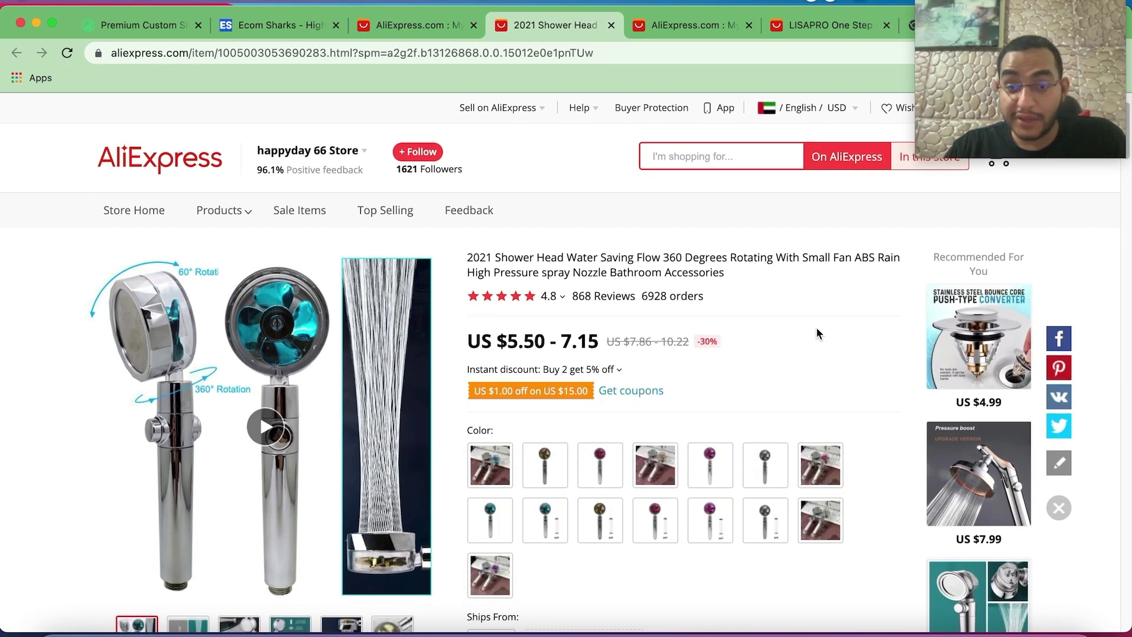
scroll(815, 333, "down", 1)
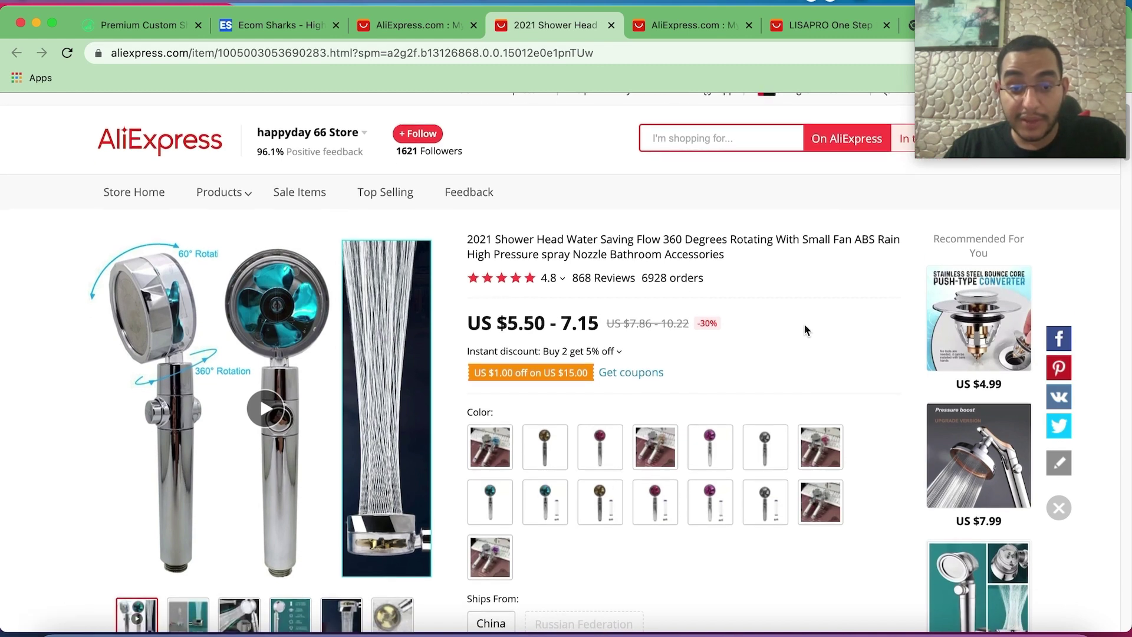
scroll(811, 323, "down", 3)
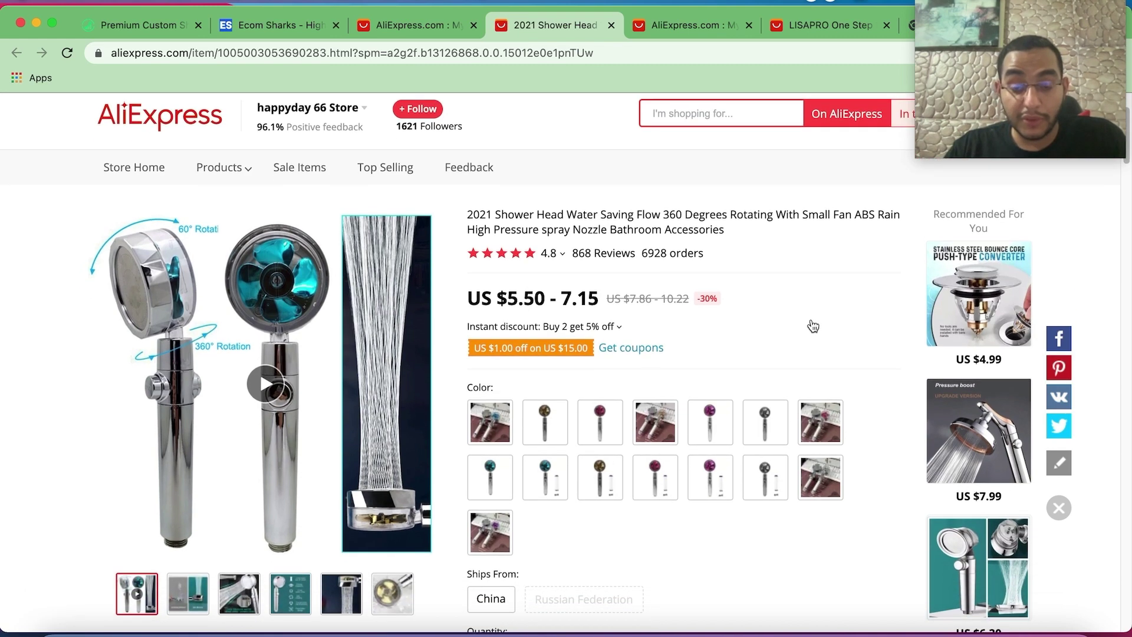
scroll(809, 319, "down", 3)
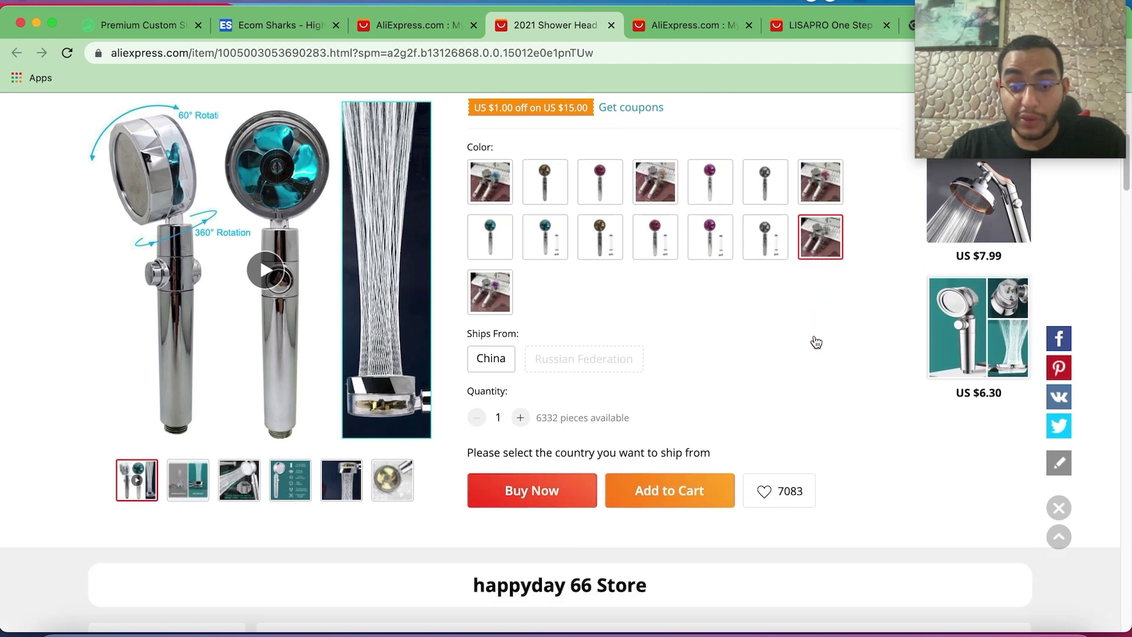
scroll(811, 341, "up", 4)
scroll(796, 309, "up", 1)
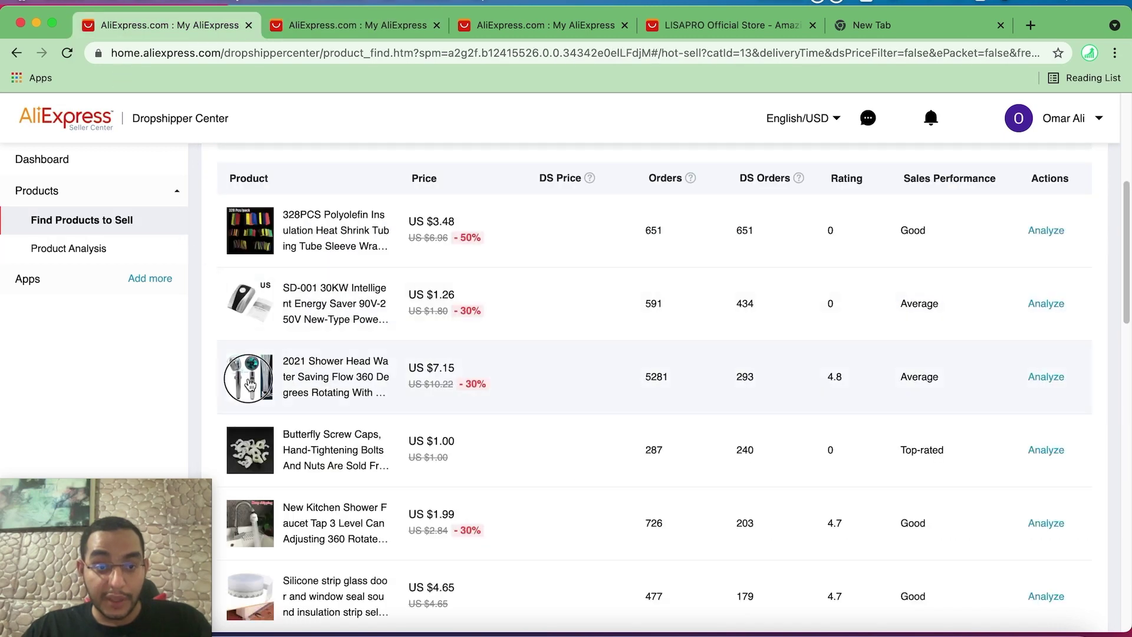
left_click(248, 381)
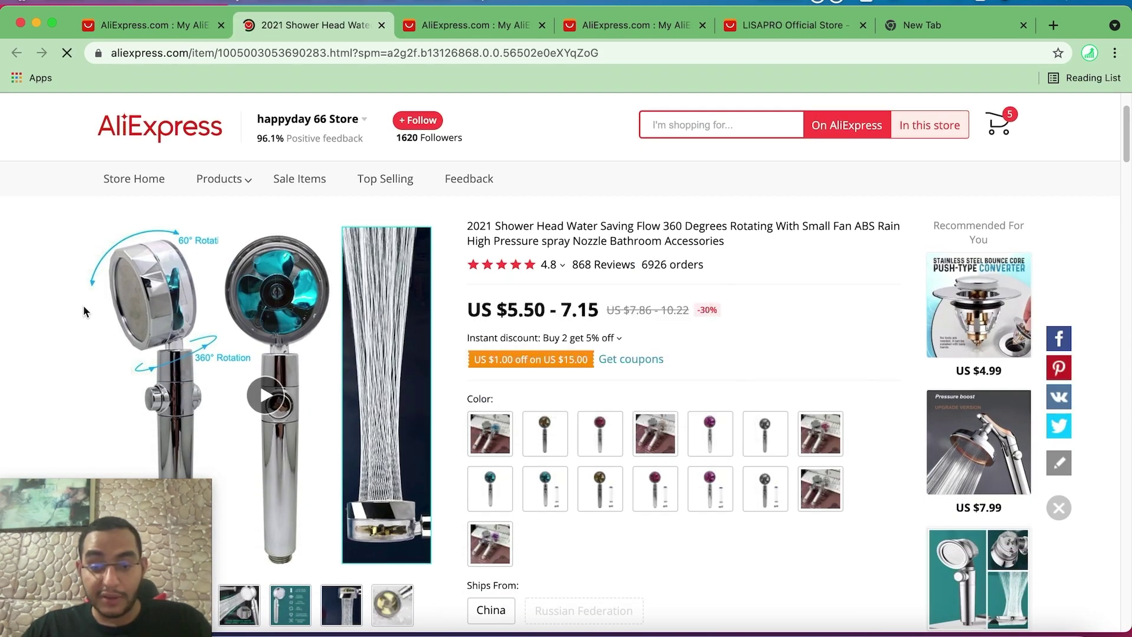
scroll(782, 384, "down", 1)
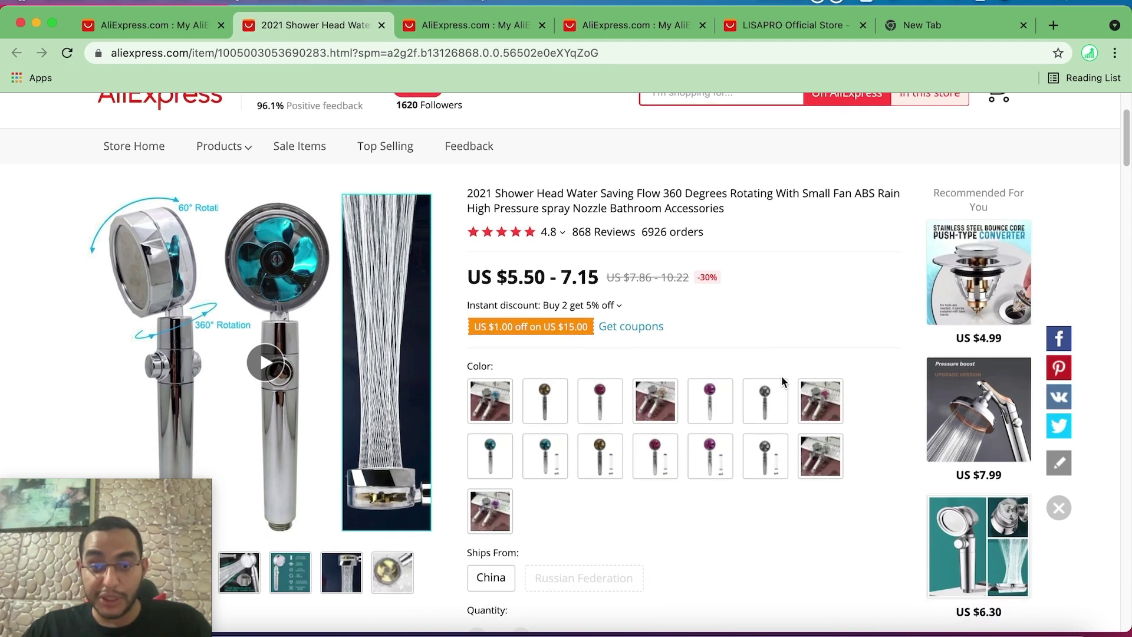
scroll(793, 359, "down", 1)
scroll(765, 377, "down", 3)
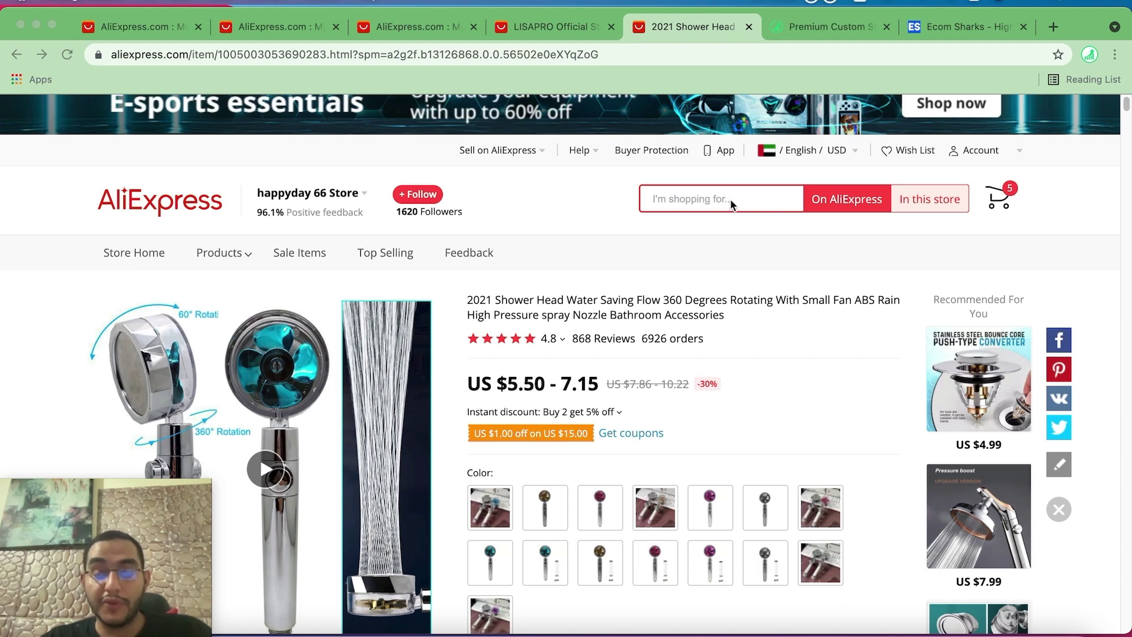
Browse the ROA Recipe homepage's process, recent-work and $35–$75 pricing sections, then switch to Ecom Sharks
left_click(797, 37)
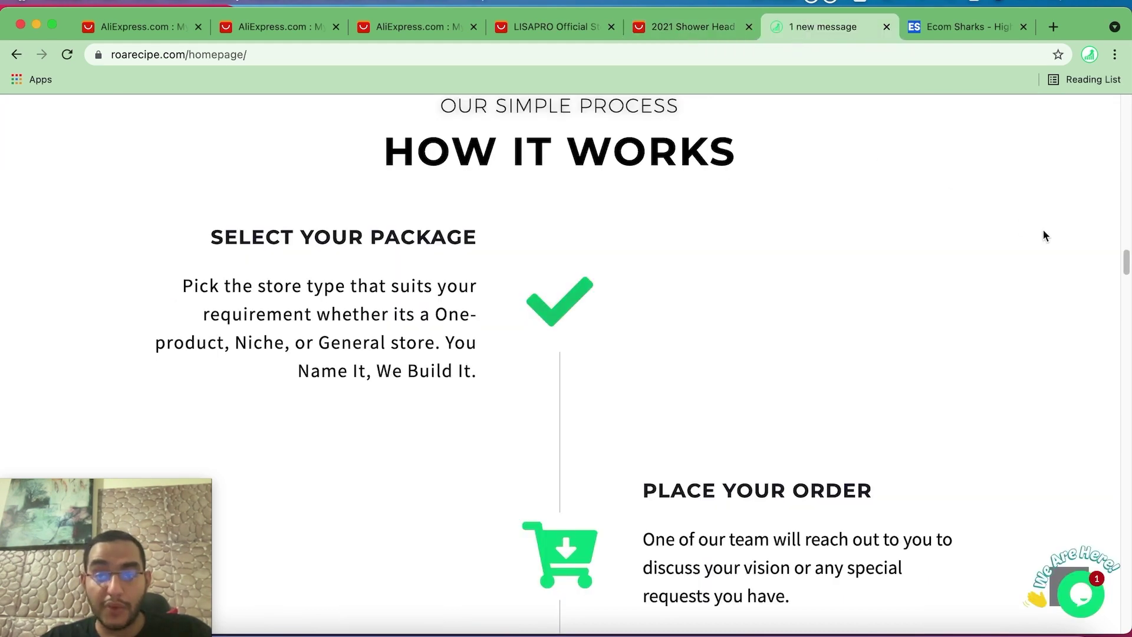
left_click_drag(1125, 268, 1116, 203)
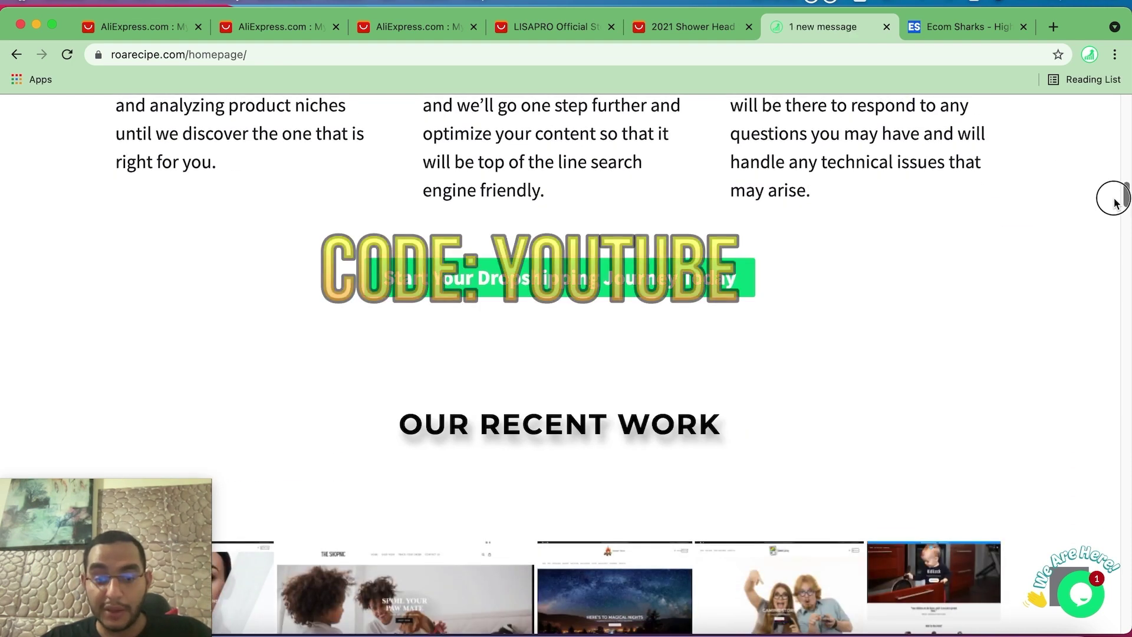
left_click_drag(1114, 203, 1124, 311)
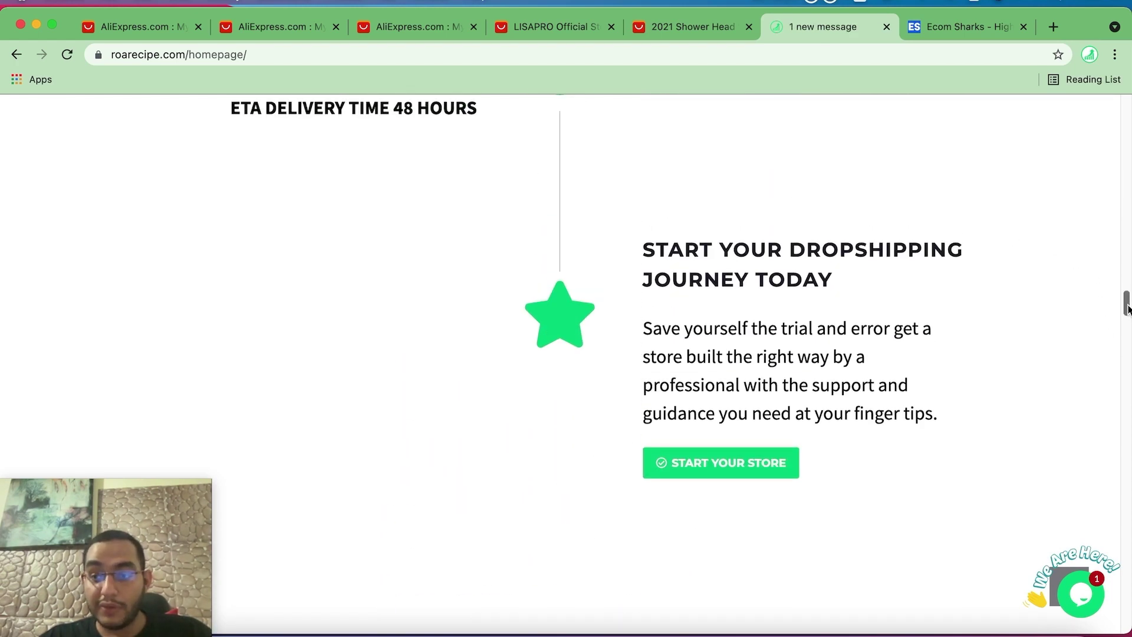
scroll(1127, 308, "up", 15)
left_click(964, 29)
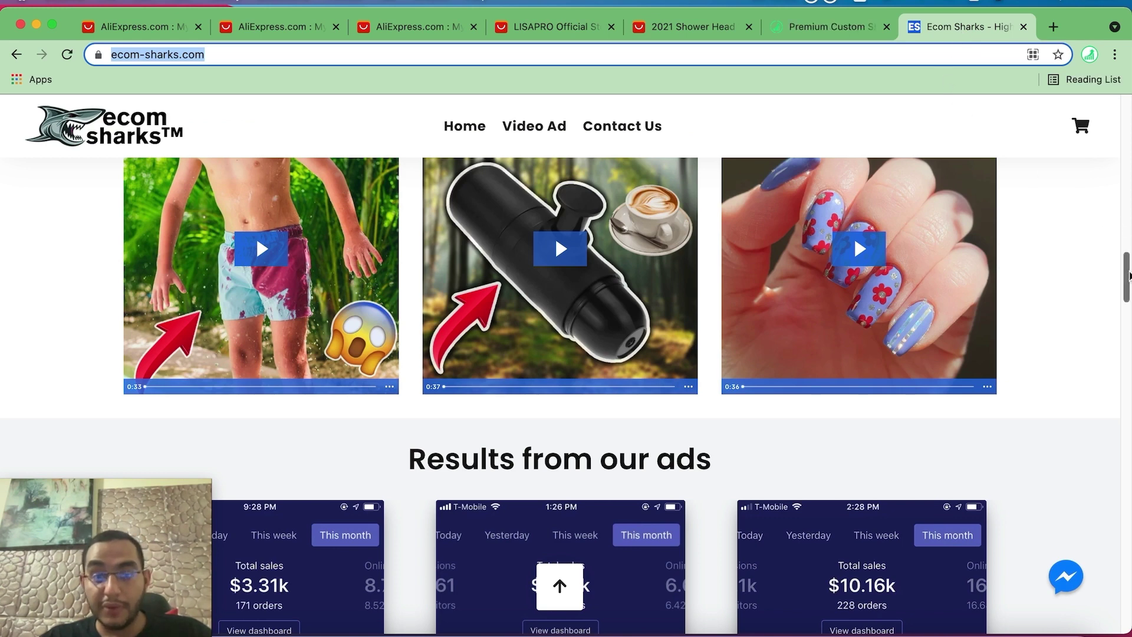
Scroll Ecom Sharks up to its ad examples, then return to the ROA Recipe homepage
mouse_move(1127, 274)
left_mouse_down()
mouse_move(1124, 286)
mouse_move(1120, 254)
left_mouse_up()
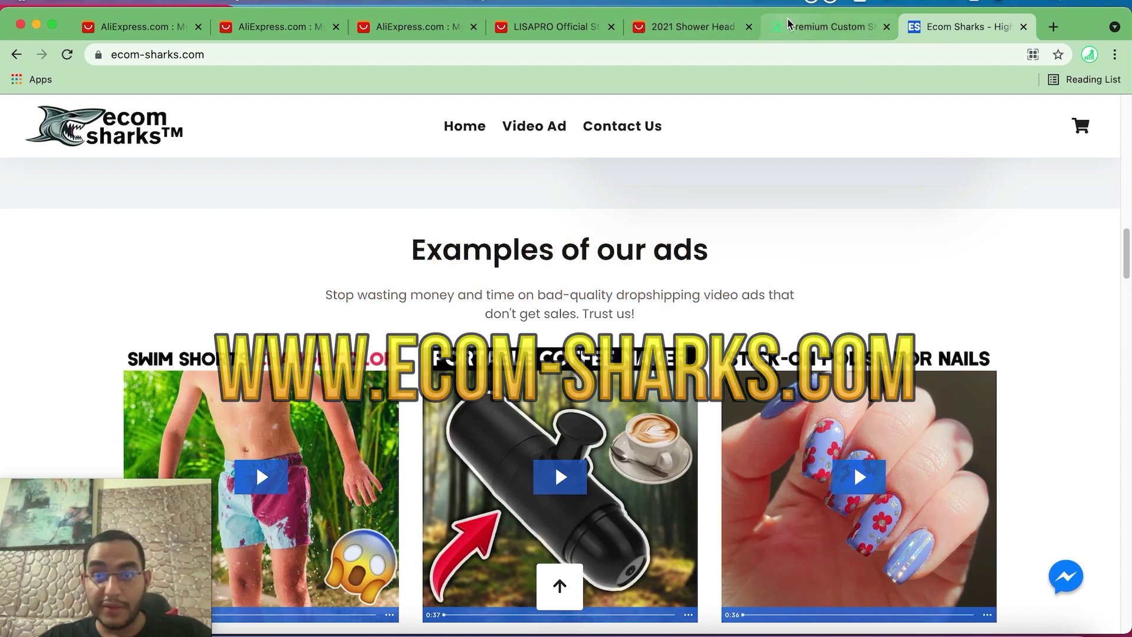
left_click(809, 25)
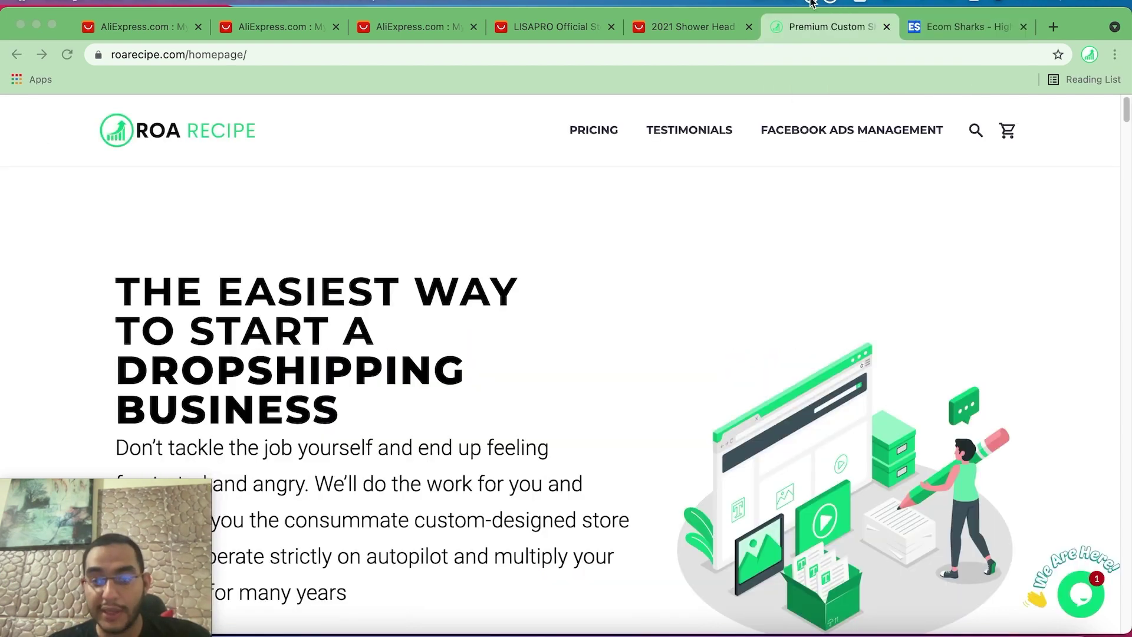